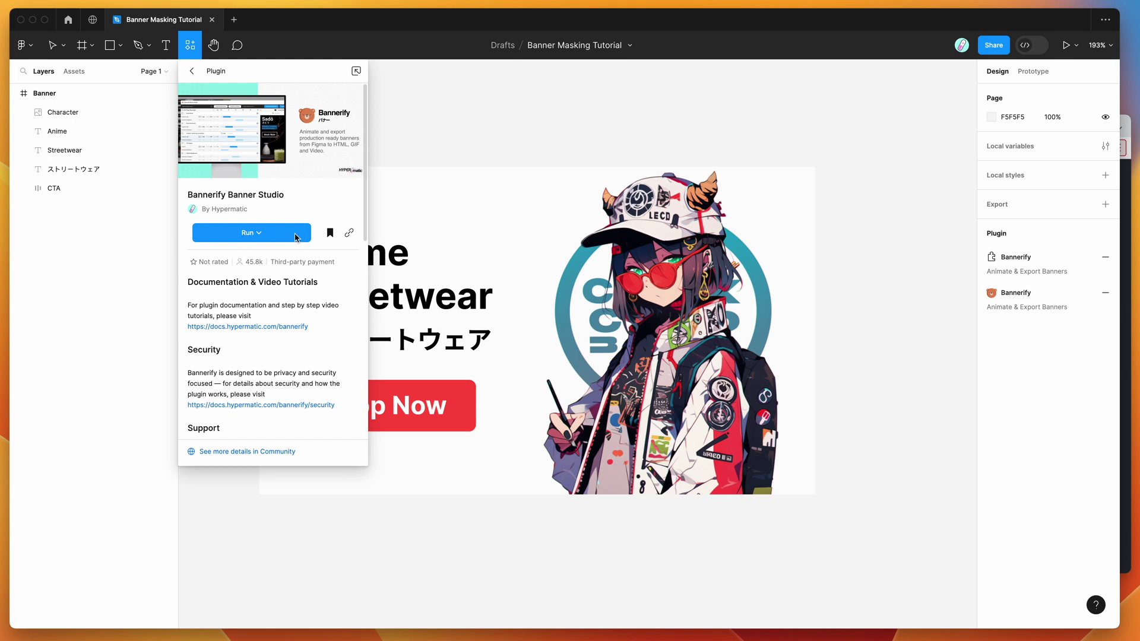
Step: Bookmark Bannerify Banner Studio in the Community panel and close its details page
left_click(330, 233)
left_click(430, 120)
Step: Launch Bannerify Banner Studio from the canvas right-click Plugins menu
right_click(350, 109)
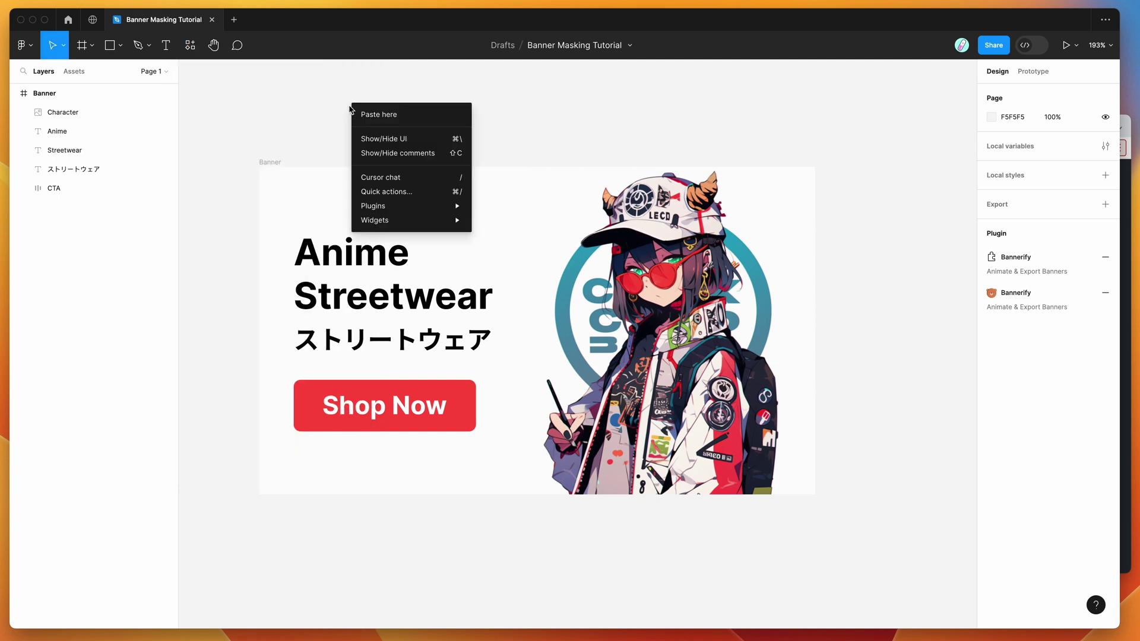
mouse_move(398, 206)
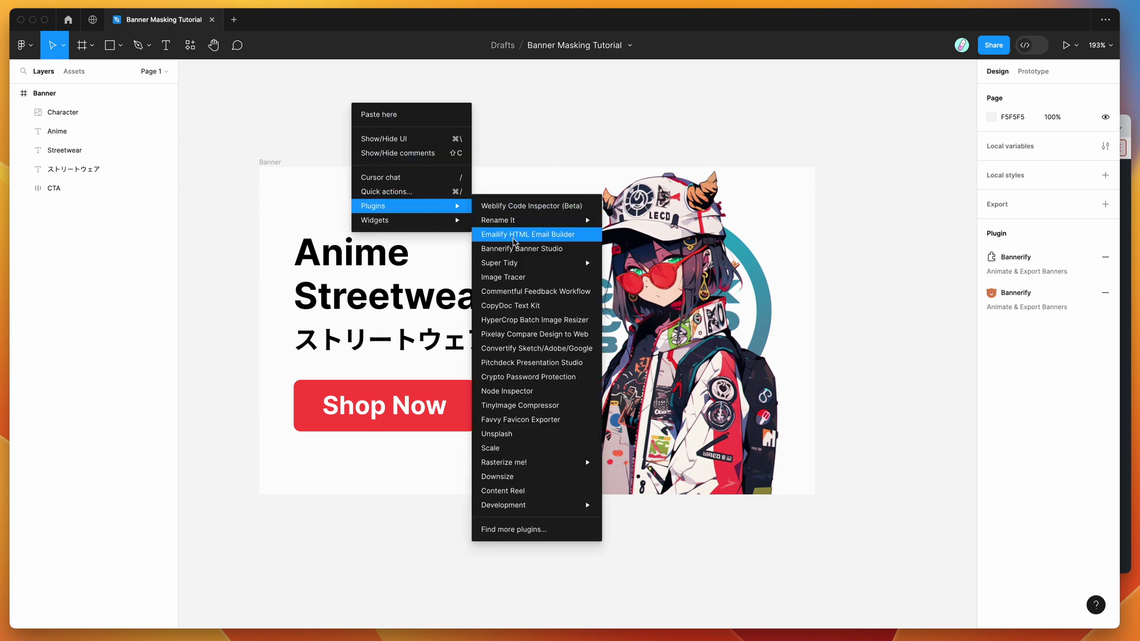
left_click(516, 248)
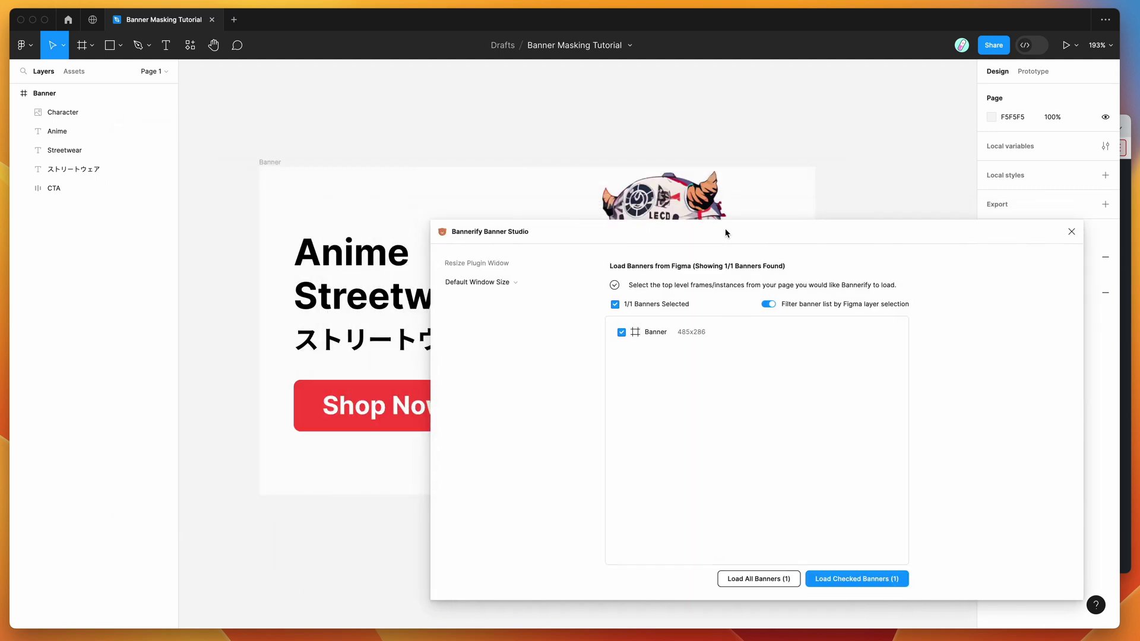
Step: Check the Banner frame and load it into the Bannerify animation timeline
scroll(628, 143, "right", 2)
scroll(628, 143, "down", 2)
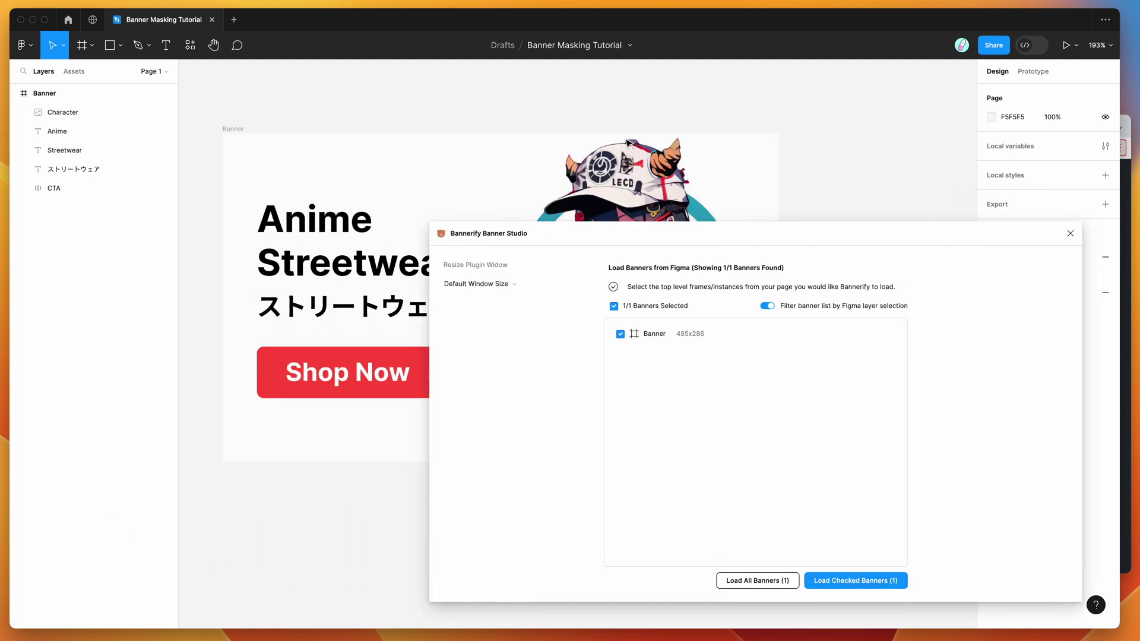
scroll(628, 143, "down", 3)
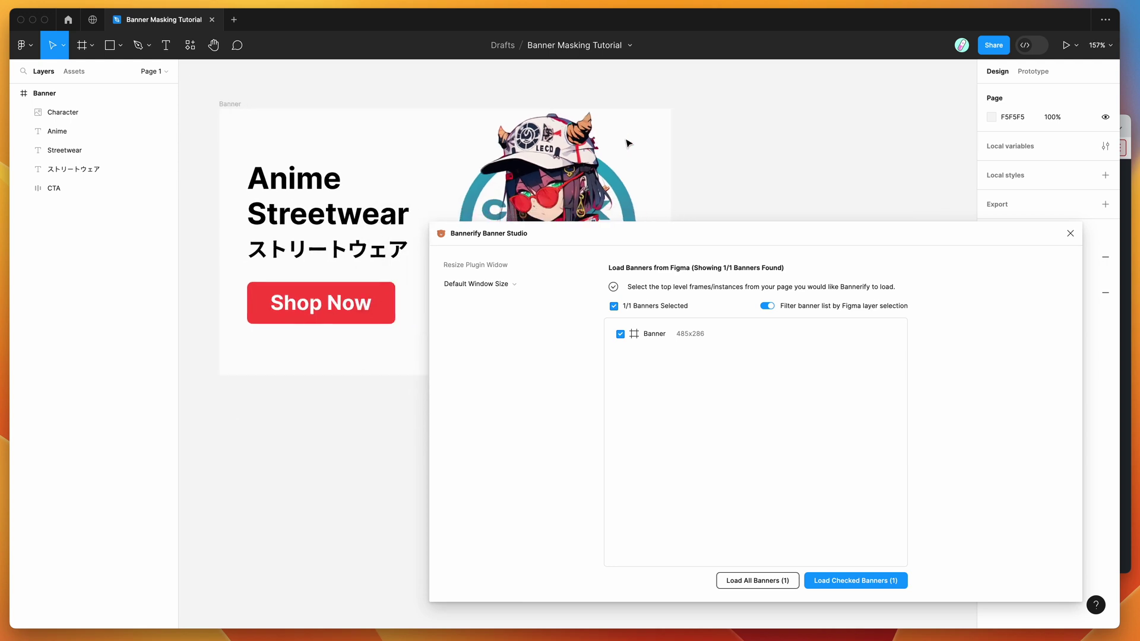
left_click(232, 104)
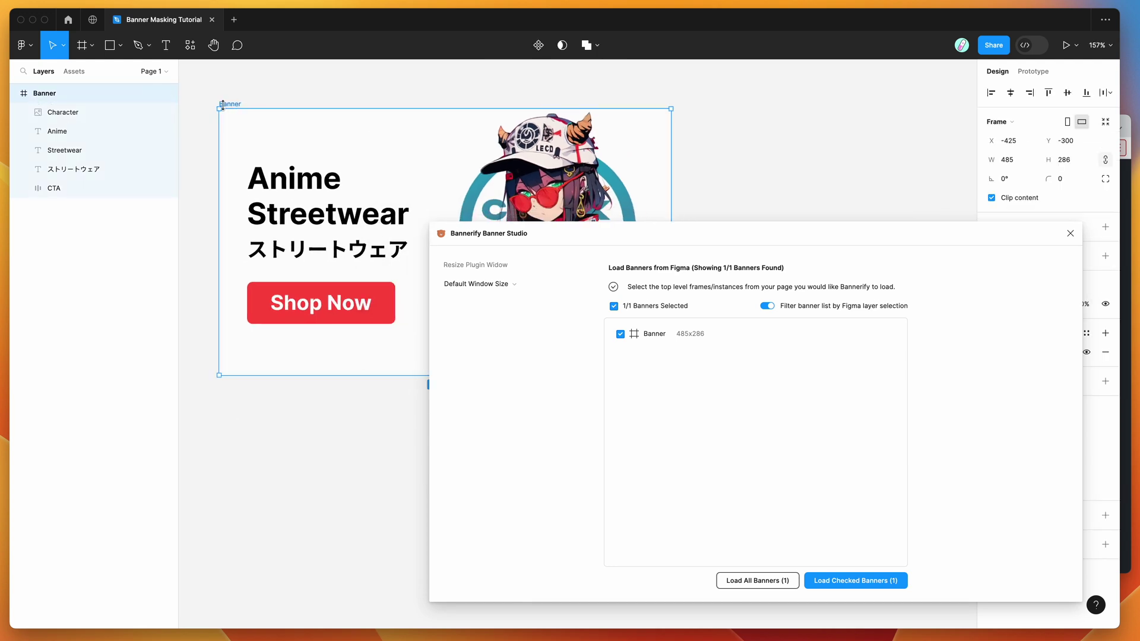
scroll(236, 106, "right", 2)
scroll(237, 106, "down", 1)
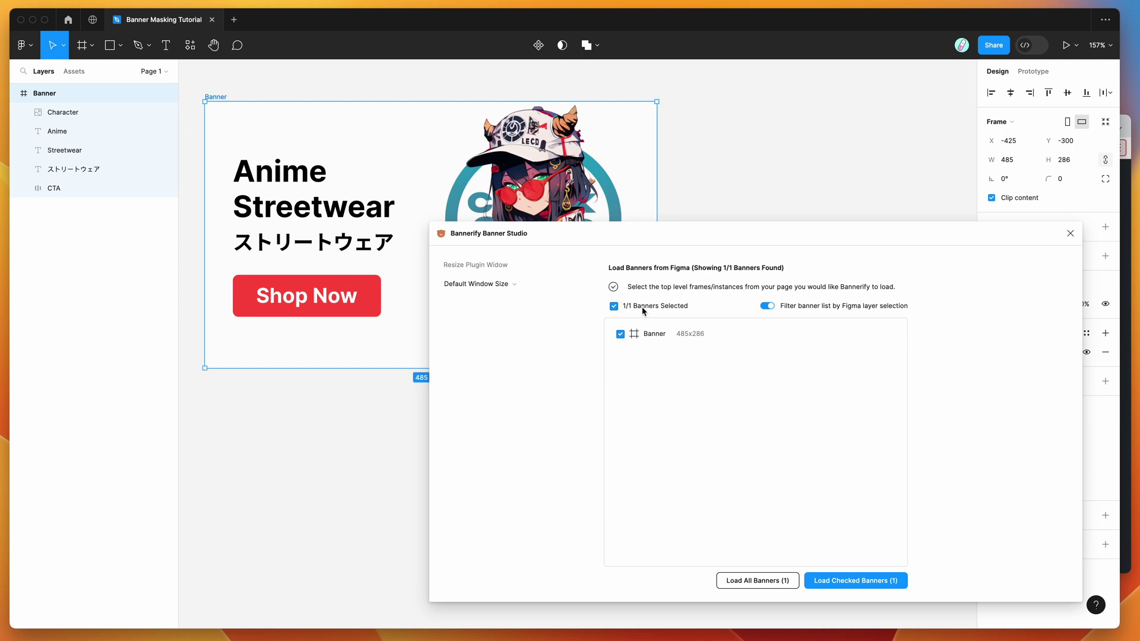
left_click(843, 582)
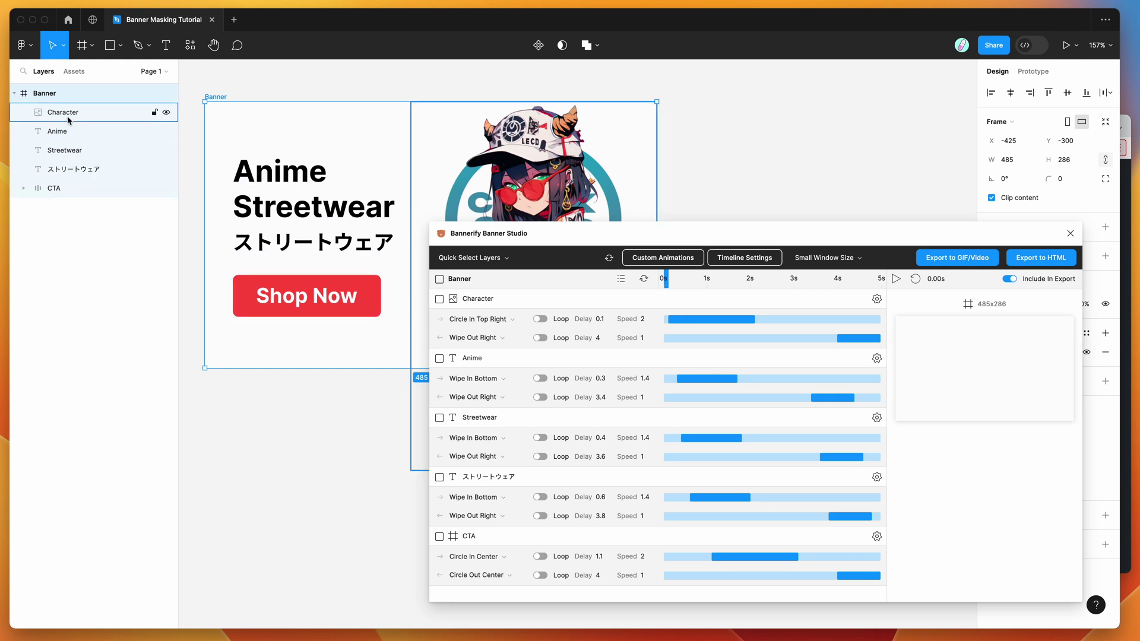
Step: Nudge the Bannerify plugin window into a better position on screen
left_click_drag(542, 234, 541, 244)
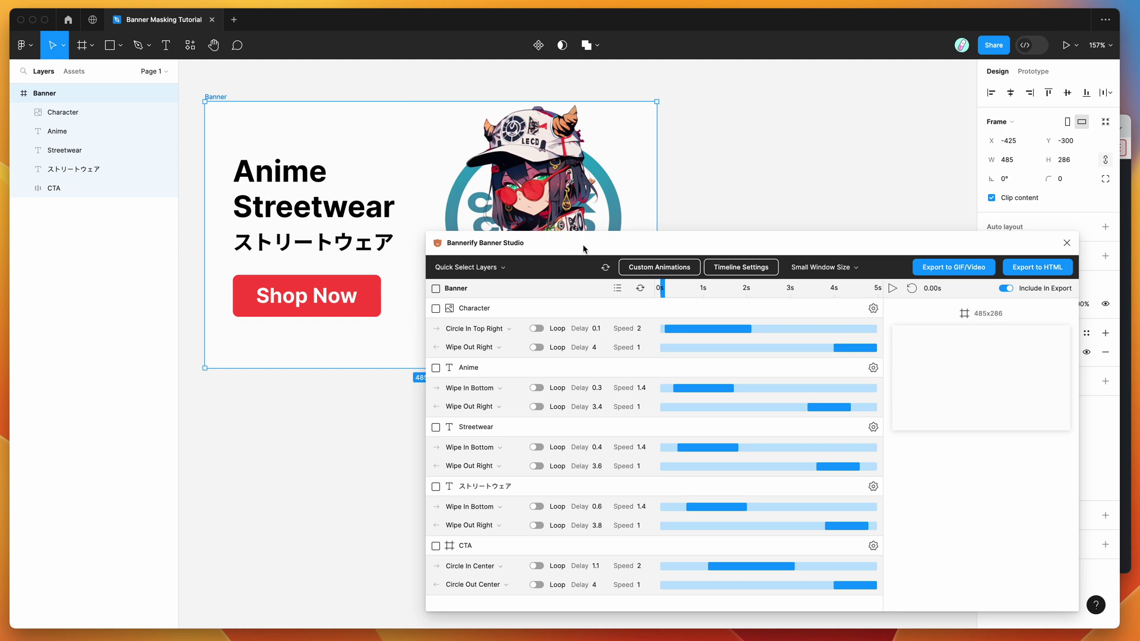
left_click_drag(602, 248, 597, 243)
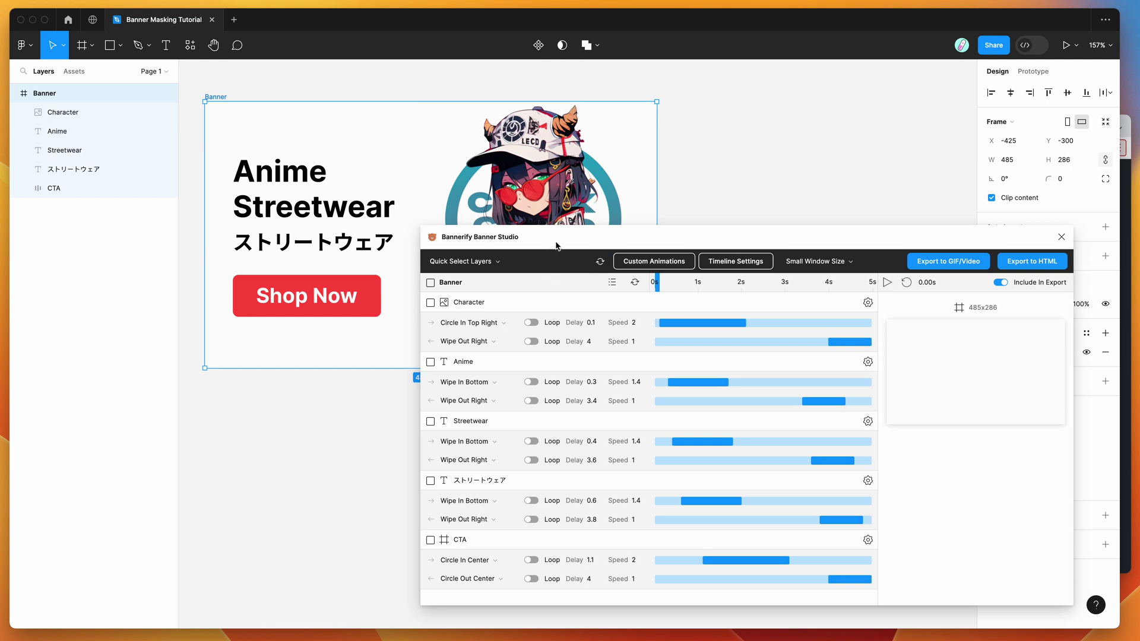
left_click_drag(552, 250, 568, 253)
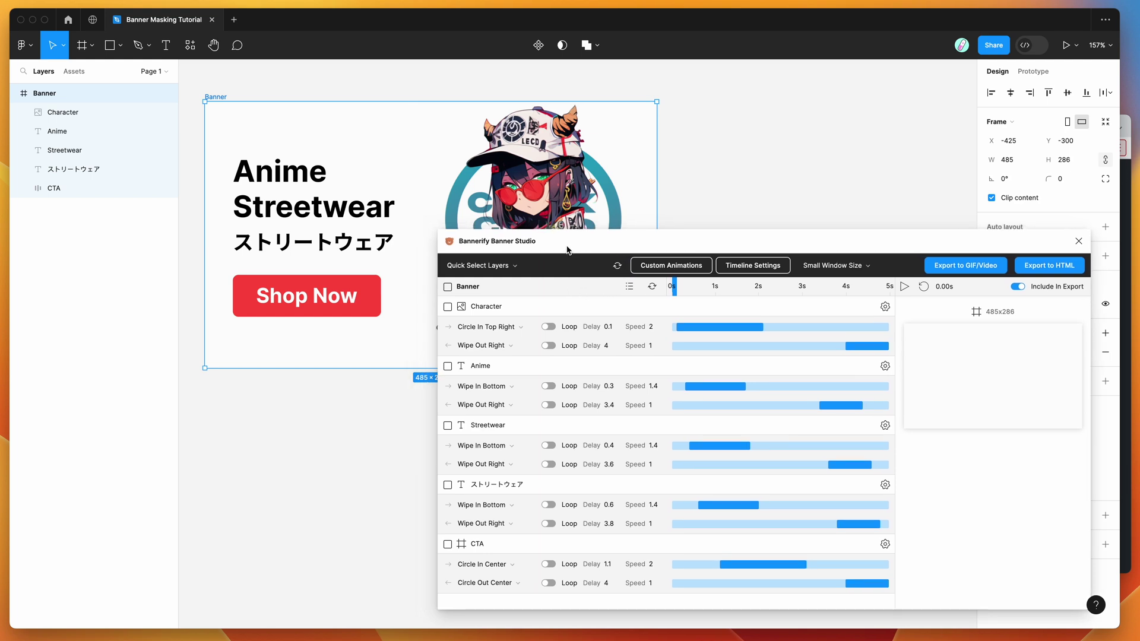
Step: Play the preview, scrub back to the start, replay, and pause at 2.43s
left_click(904, 287)
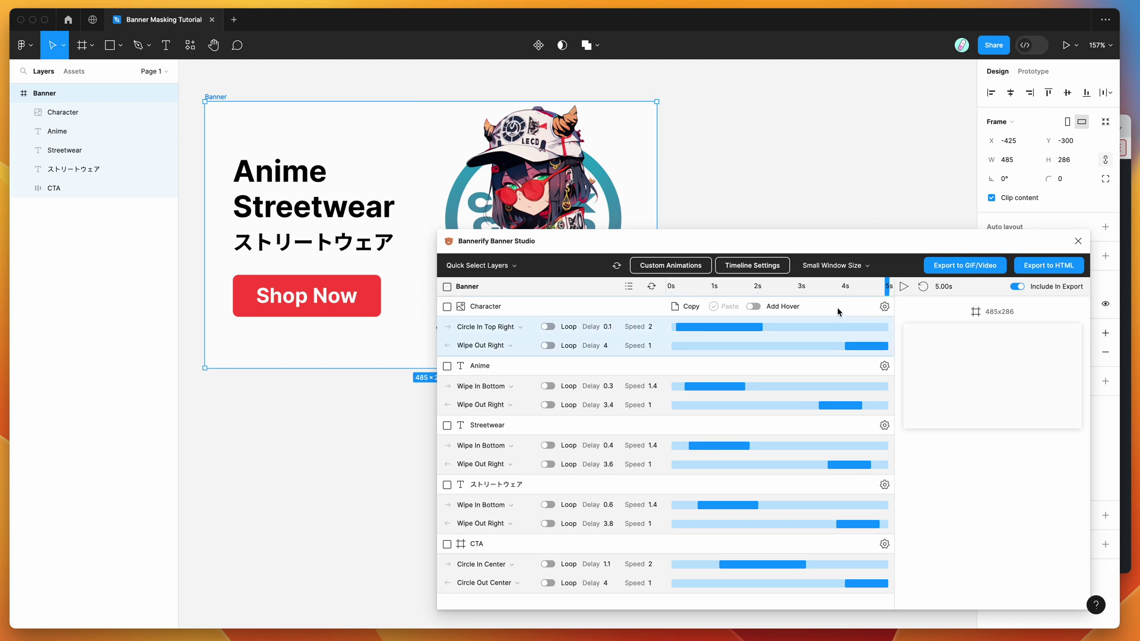
left_click_drag(801, 287, 672, 300)
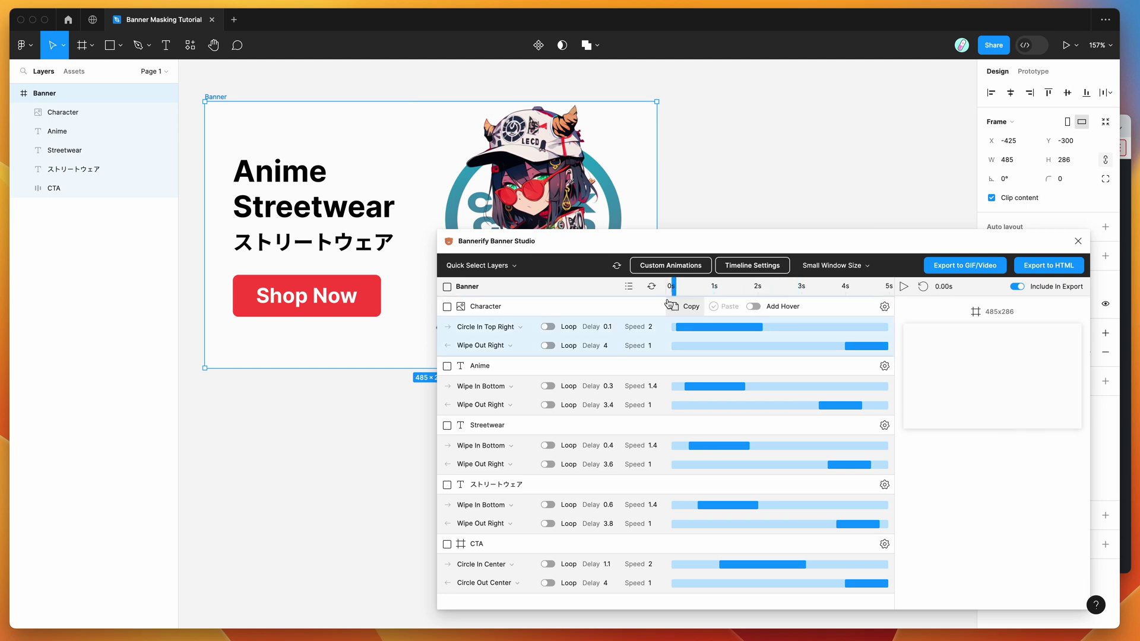
left_click(904, 287)
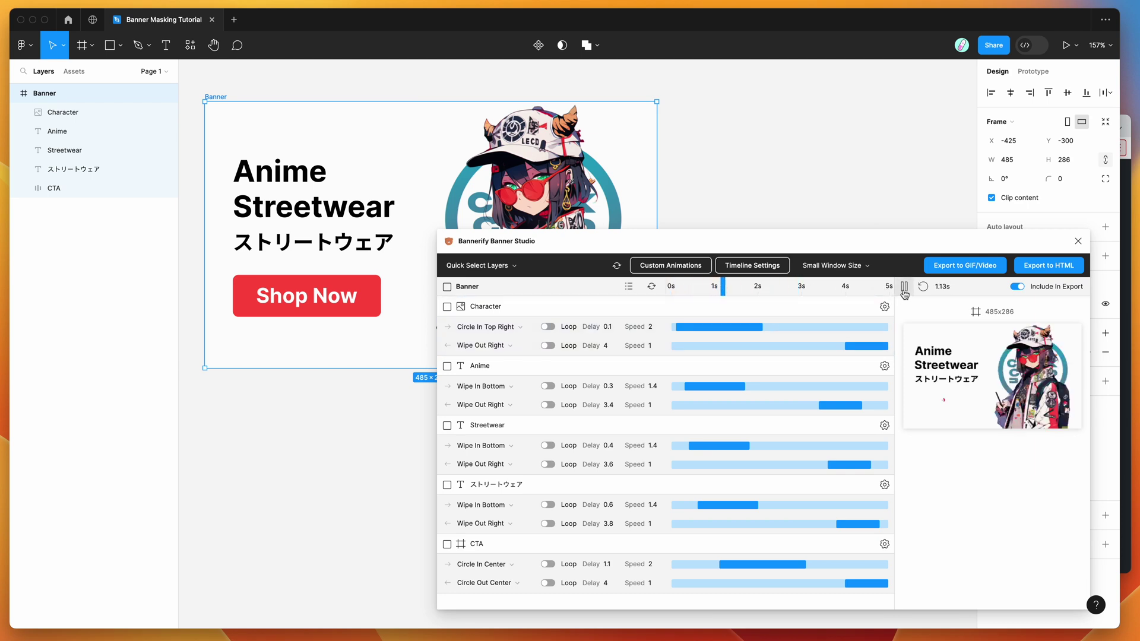
left_click(904, 288)
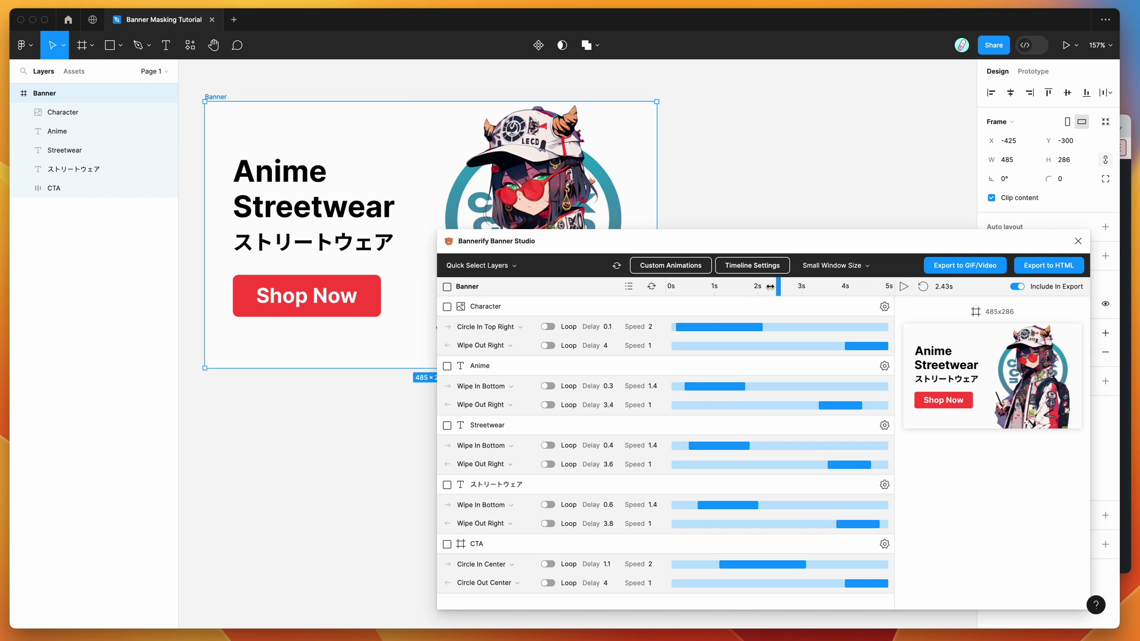
Step: Scrub the preview to 2.05 s and browse Character's entrance animations without changing them
left_click_drag(772, 287, 761, 288)
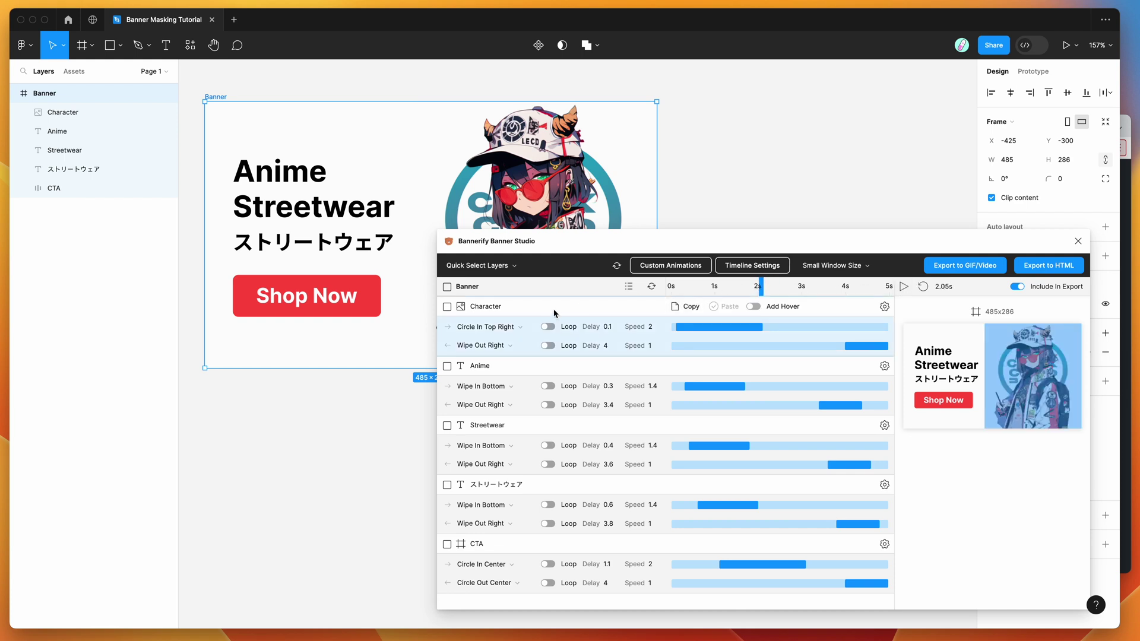
left_click(501, 328)
scroll(498, 433, "down", 3)
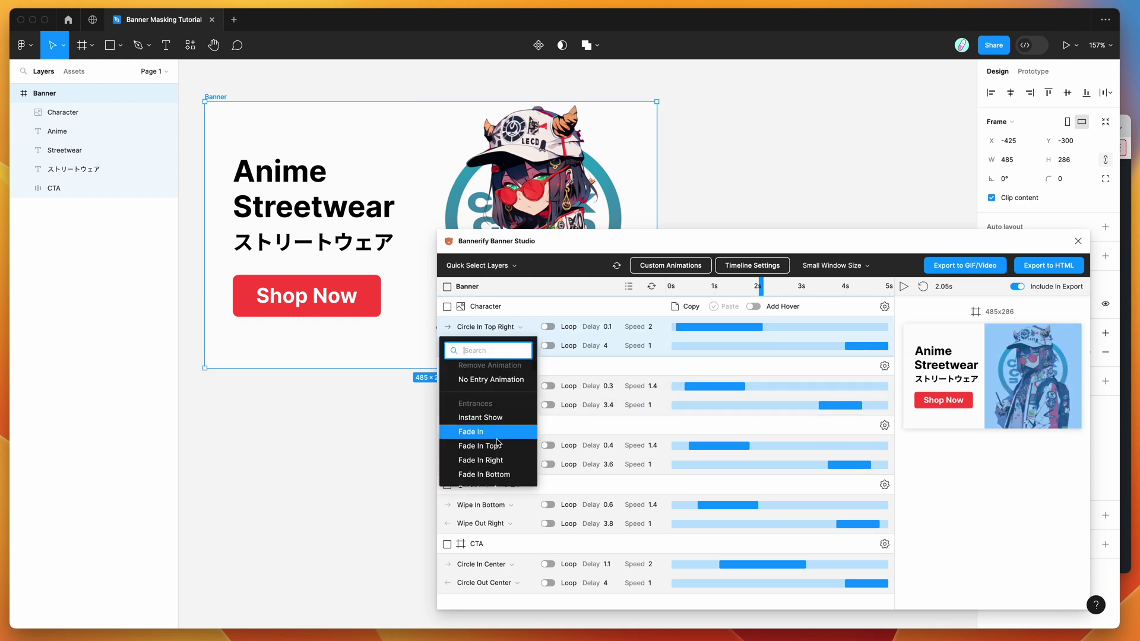
scroll(498, 442, "down", 8)
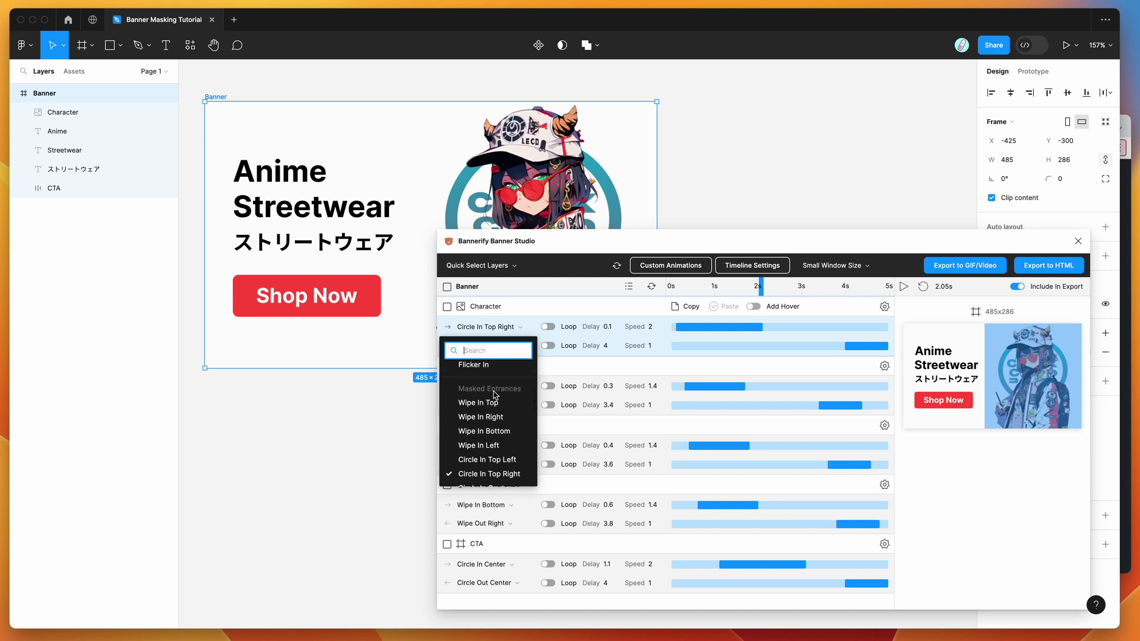
left_click(551, 311)
Step: Set Character's exit to Square Out Top Left and play the preview from 3.30 s
left_click(496, 346)
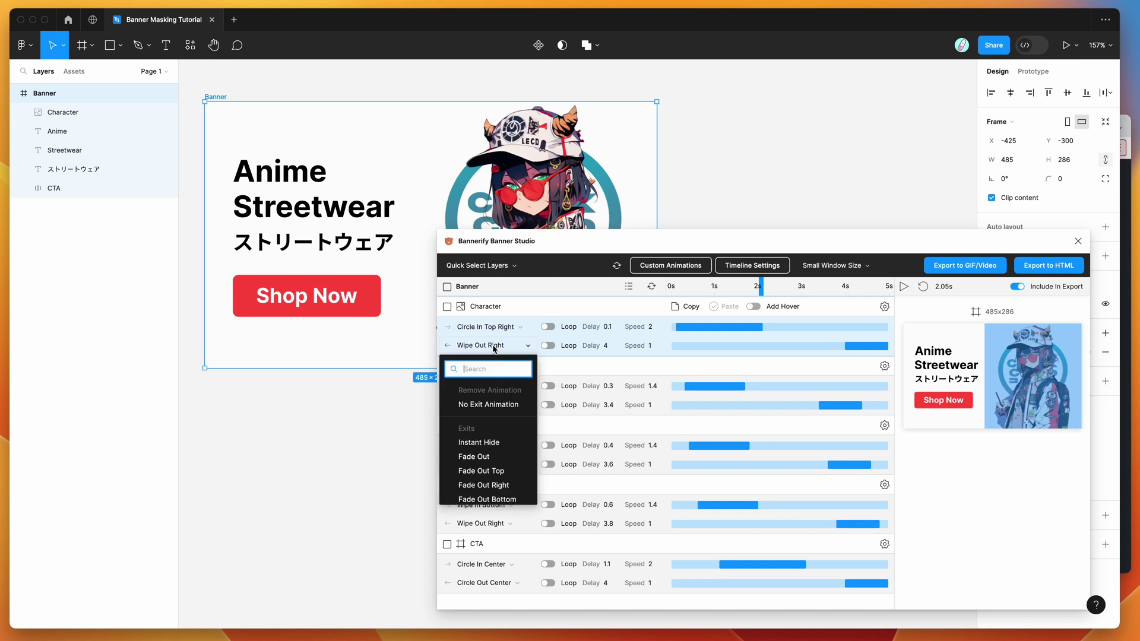
scroll(498, 450, "down", 10)
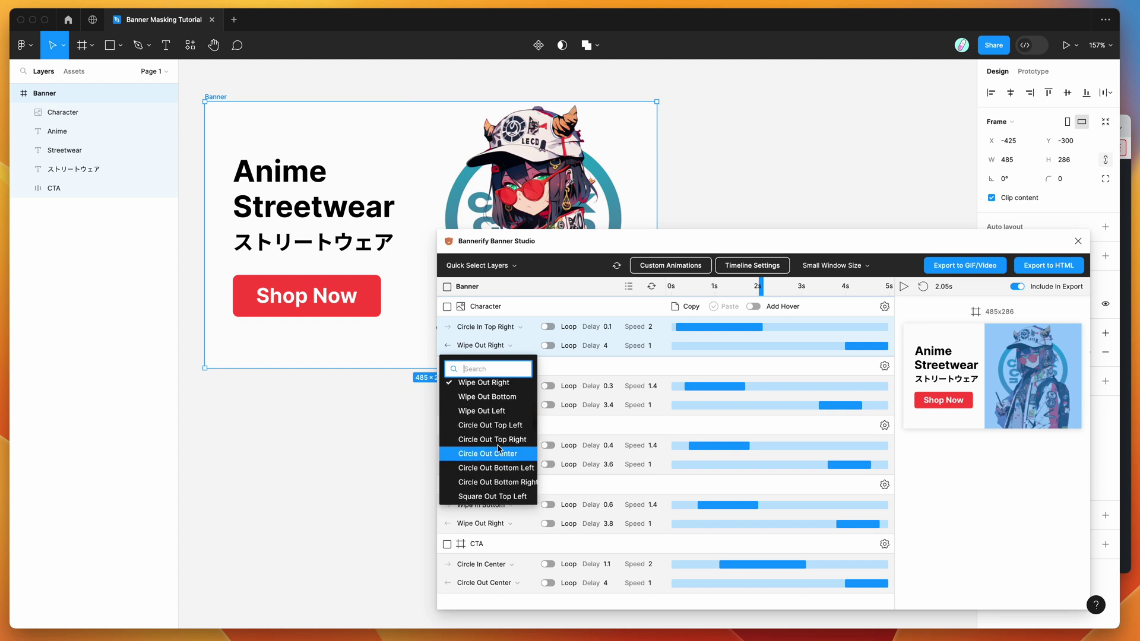
scroll(485, 428, "down", 3)
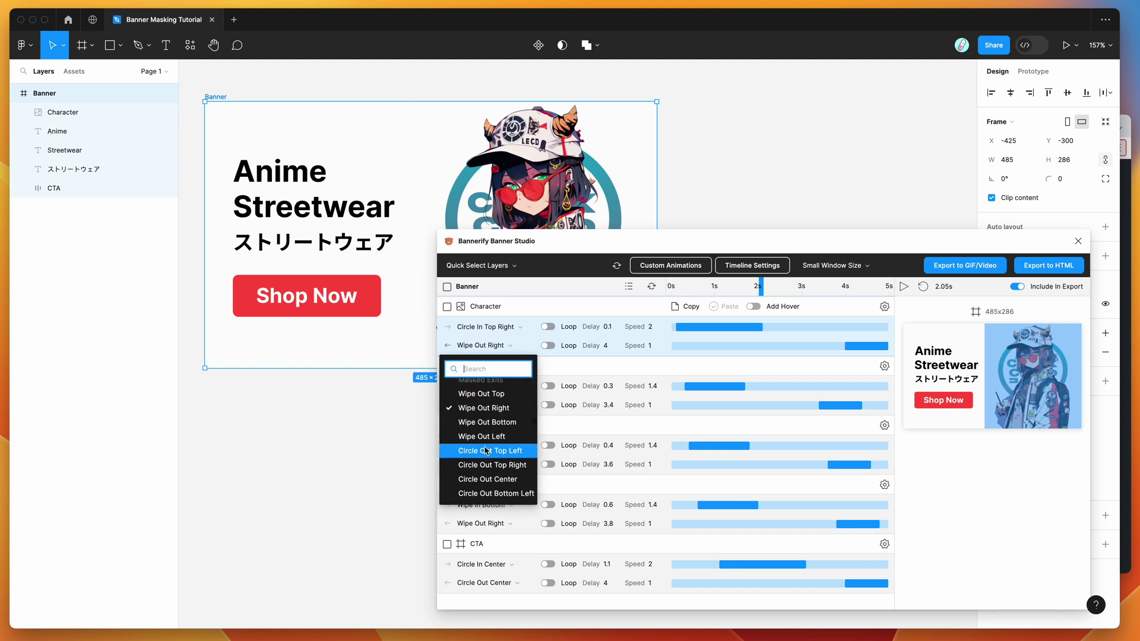
scroll(486, 449, "up", 3)
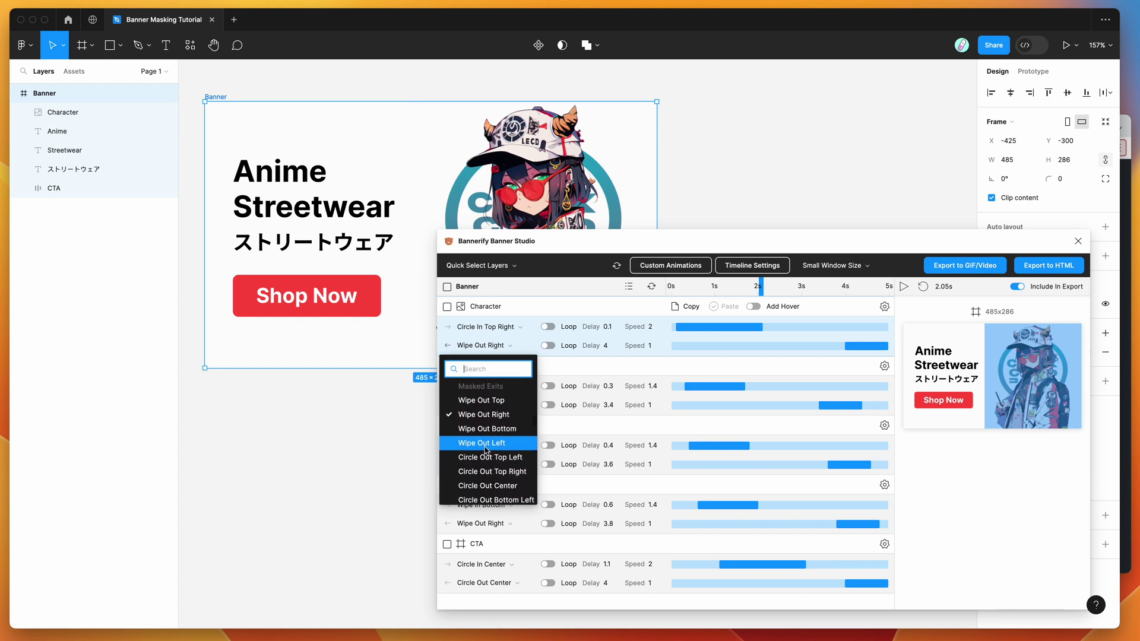
scroll(491, 442, "down", 5)
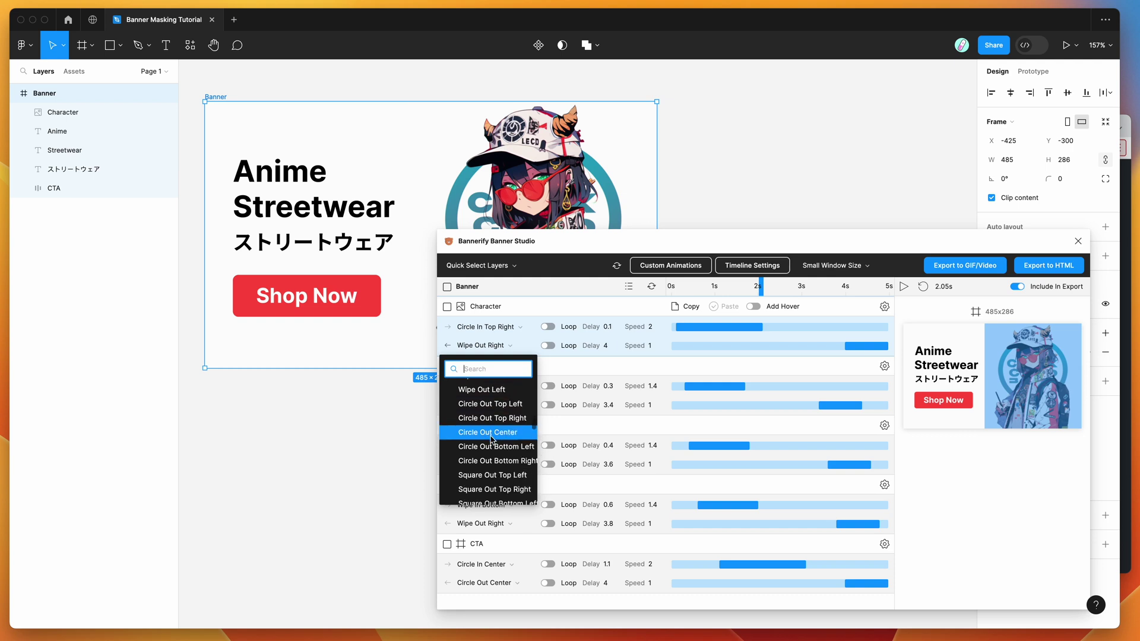
scroll(492, 440, "up", 1)
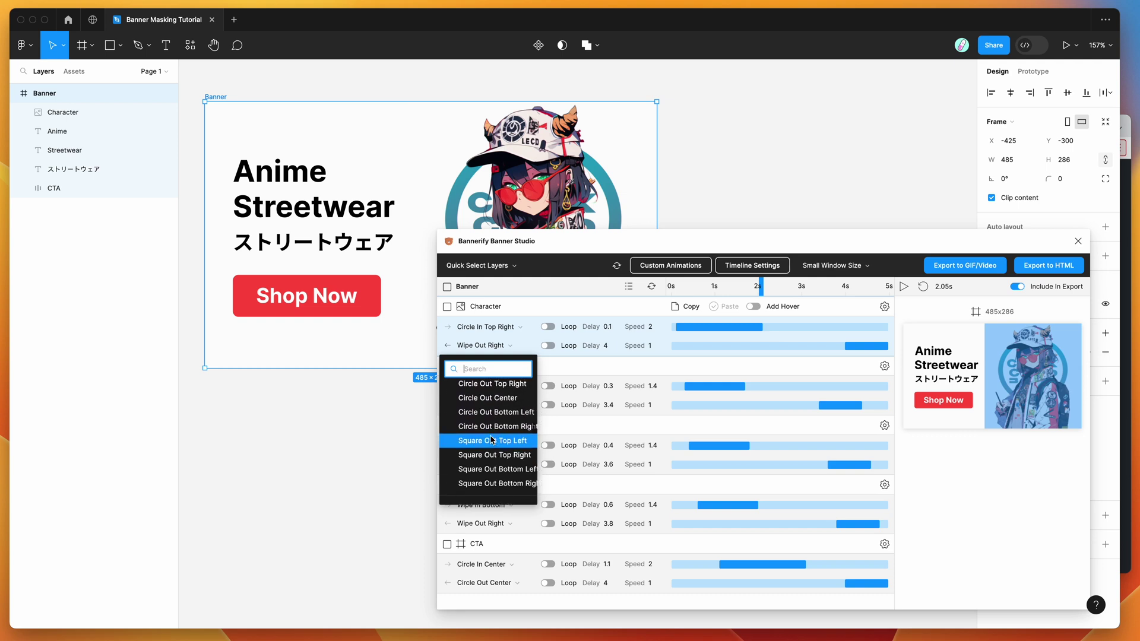
left_click(492, 440)
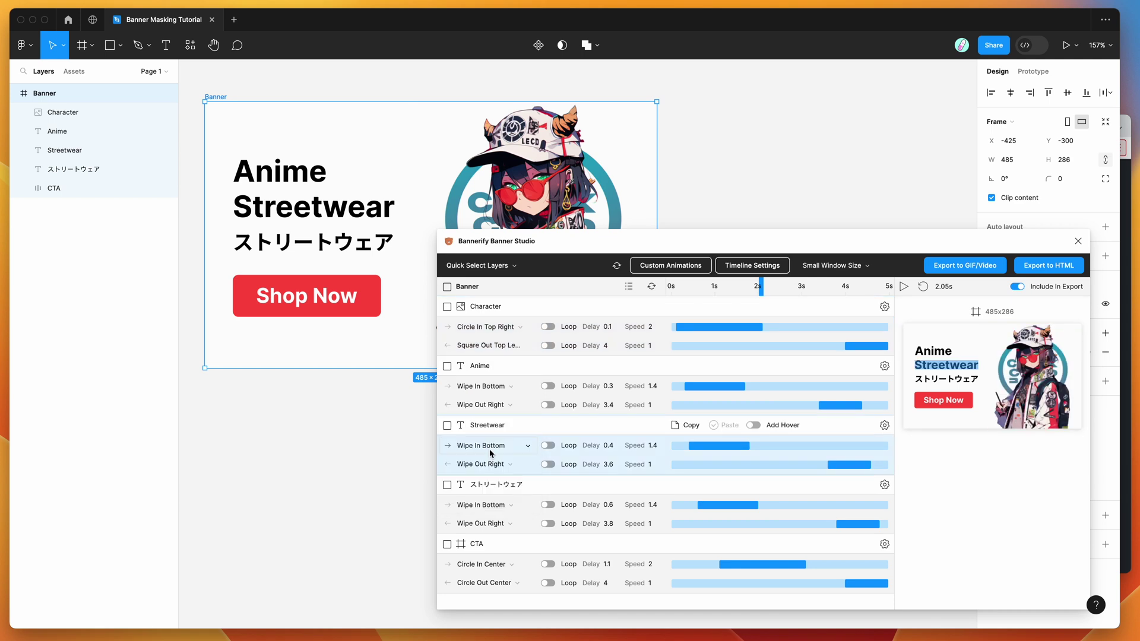
left_click_drag(761, 287, 836, 290)
left_click(905, 289)
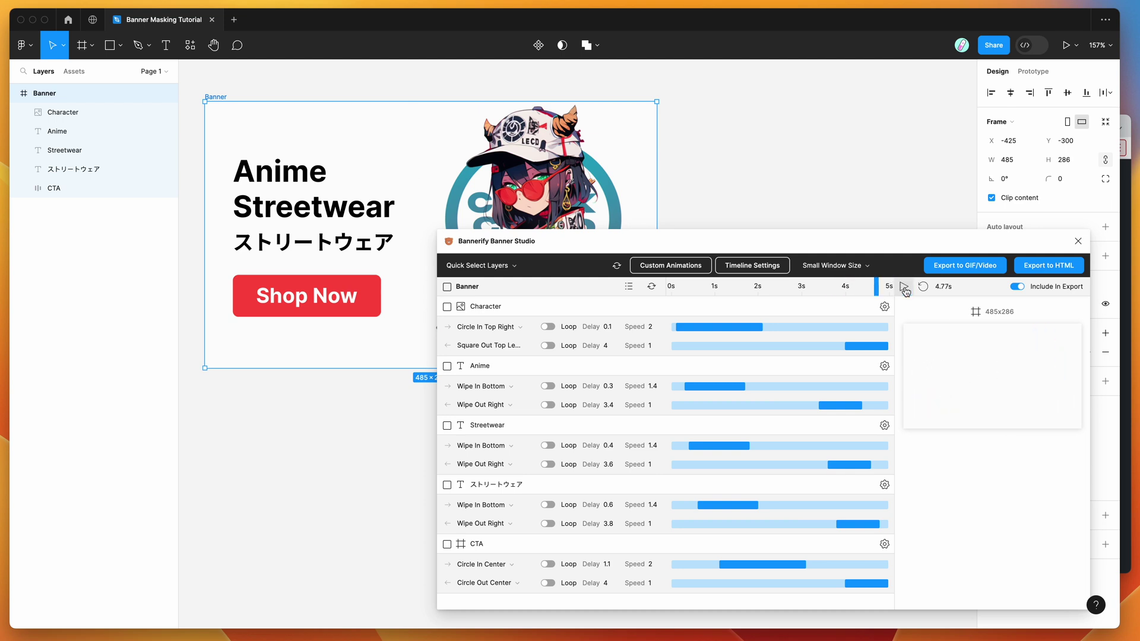
Step: Move Character's exit earlier to a 2.6 s delay and preview it from 2.55 s
left_click_drag(845, 347, 784, 346)
left_click(783, 285)
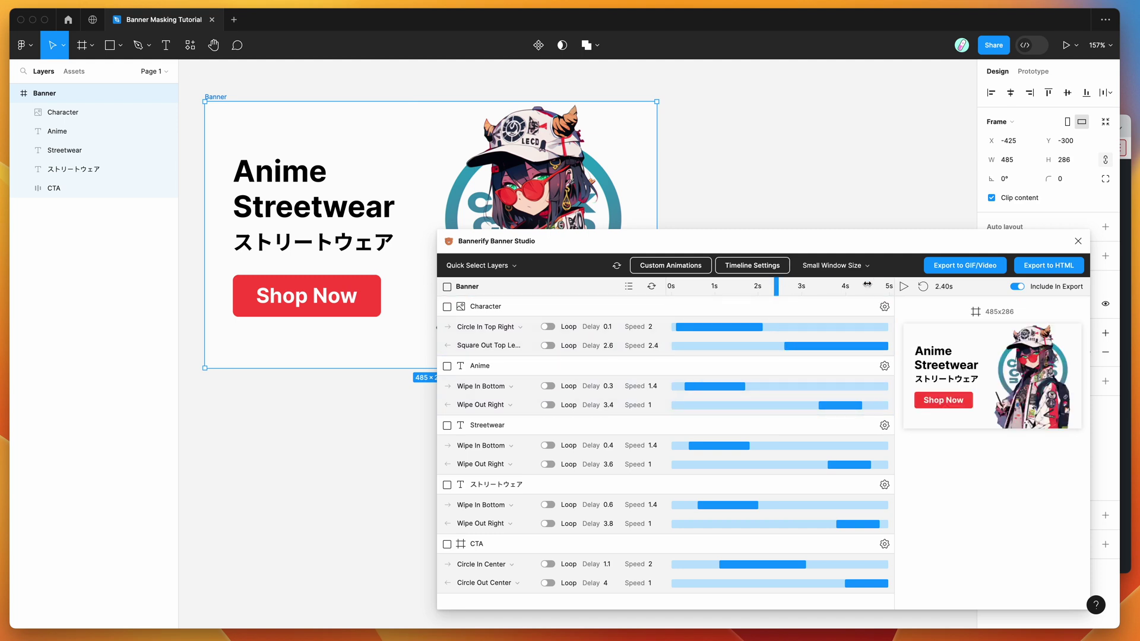
left_click(904, 287)
left_click(904, 288)
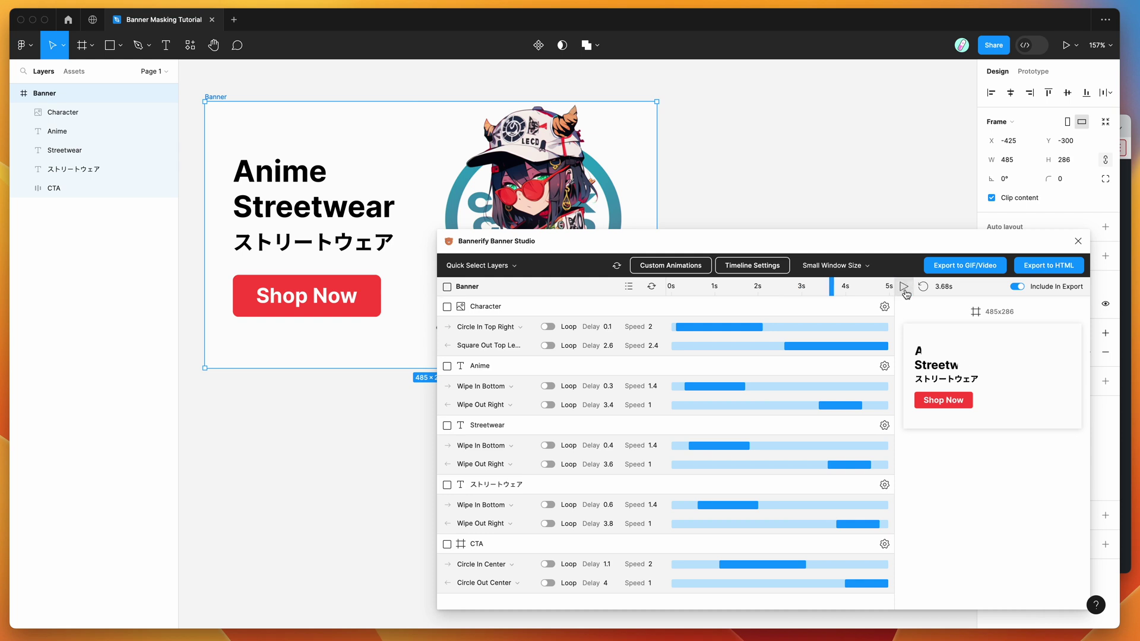
Step: Switch Character's exit to Wipe Out Right, preview it, and rewind to 0.00s
left_click(492, 345)
scroll(498, 428, "up", 3)
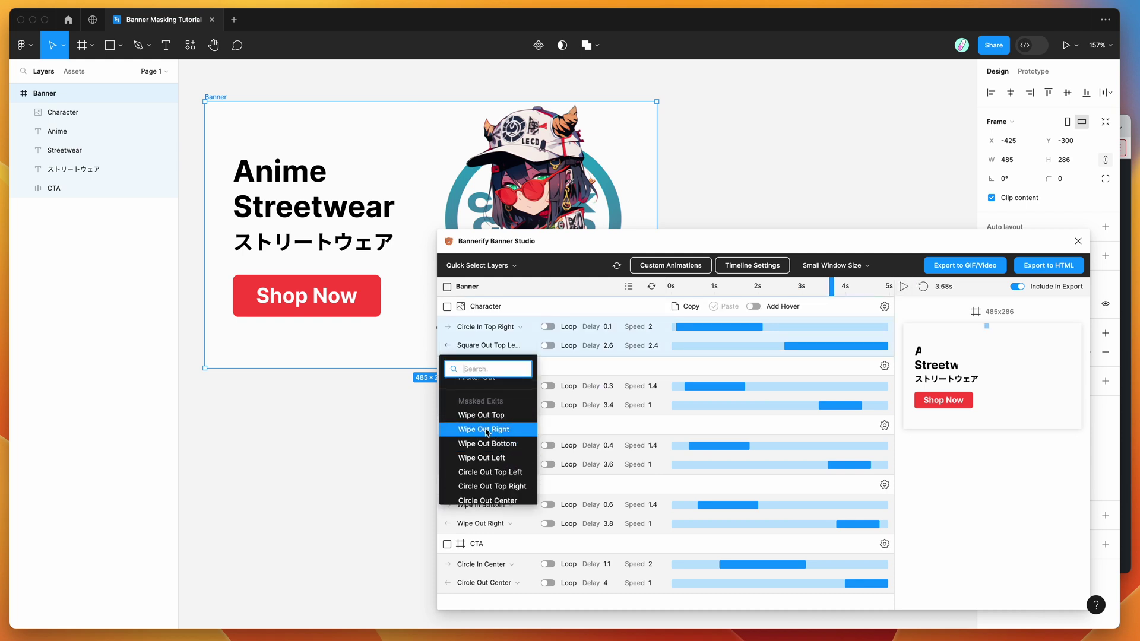
left_click(486, 429)
left_click_drag(831, 287, 781, 287)
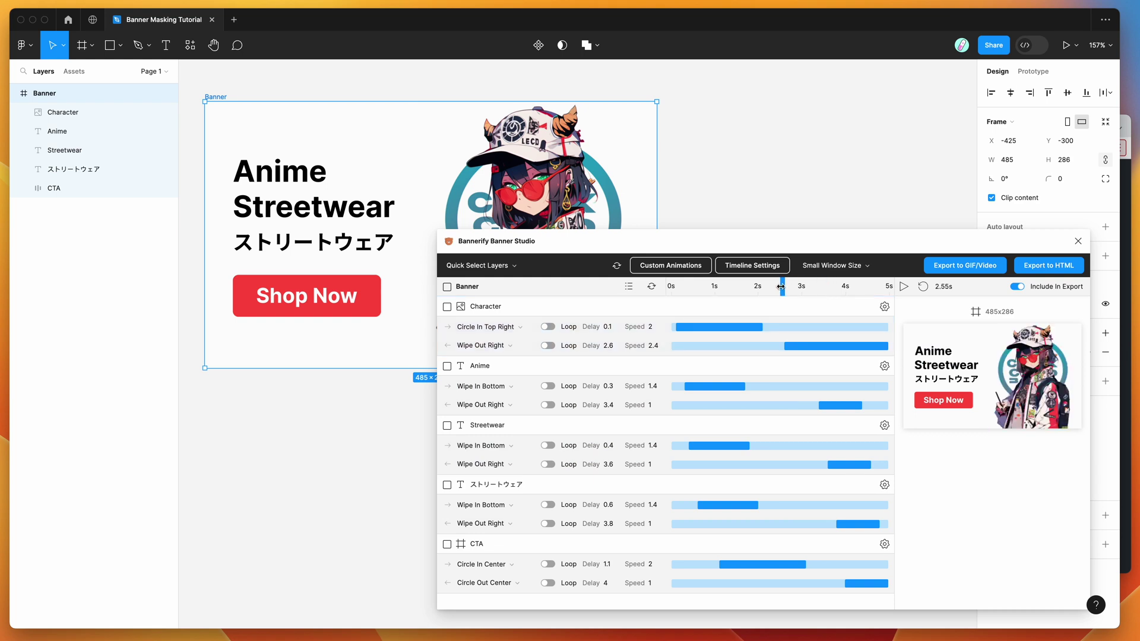
left_click(904, 287)
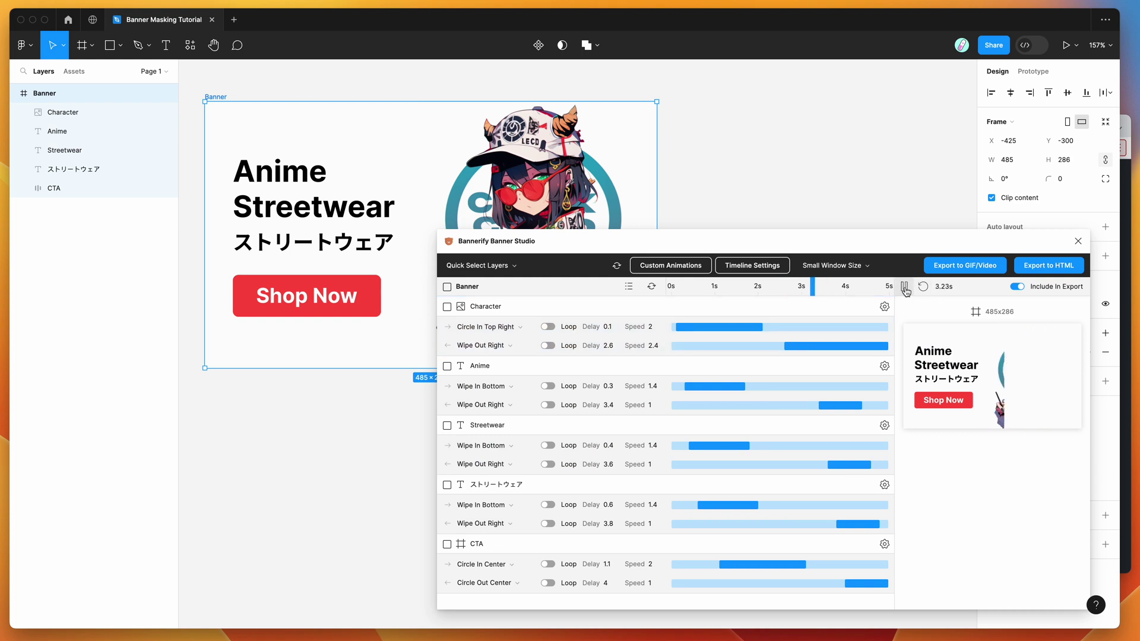
left_click(905, 287)
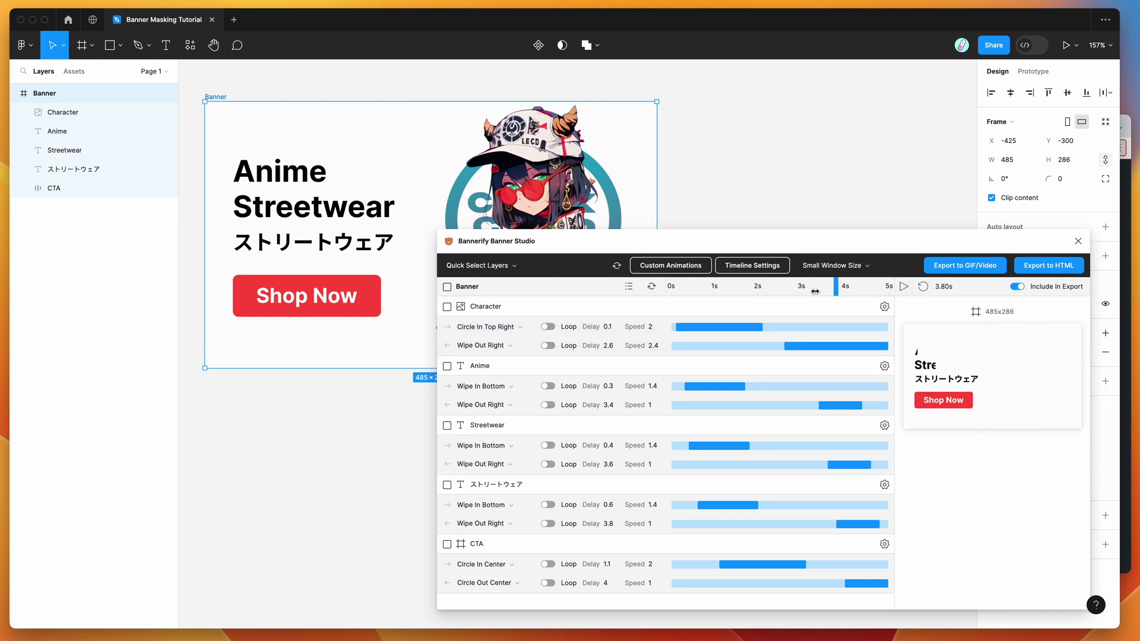
left_click_drag(816, 291, 666, 295)
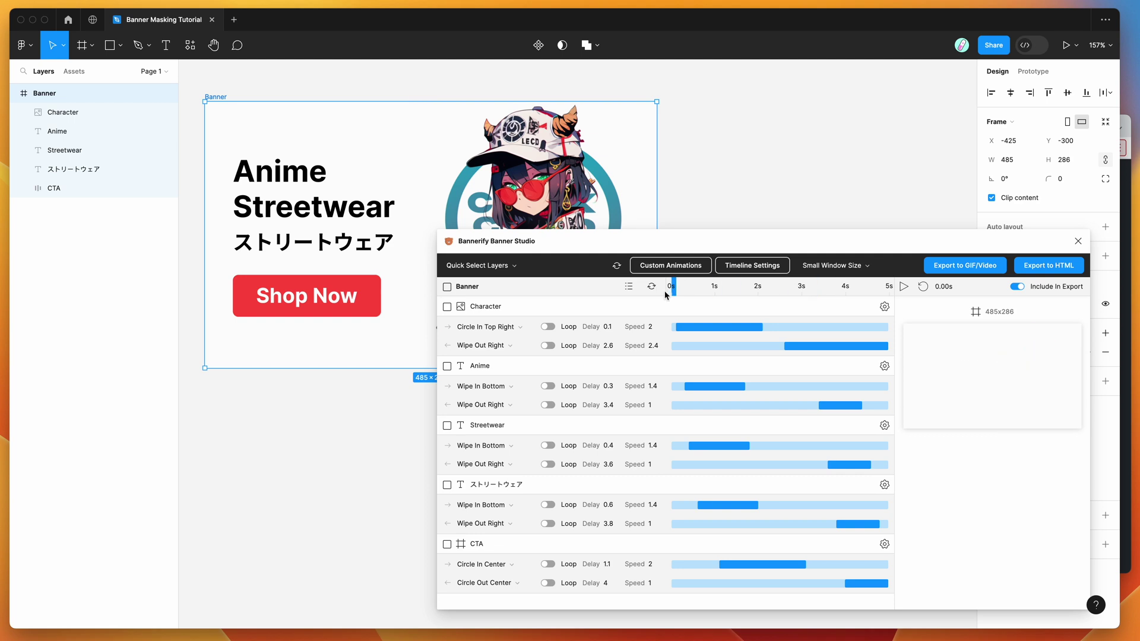
Step: Try Wipe In Top as Character's entrance and preview it
left_click(502, 327)
left_click(490, 404)
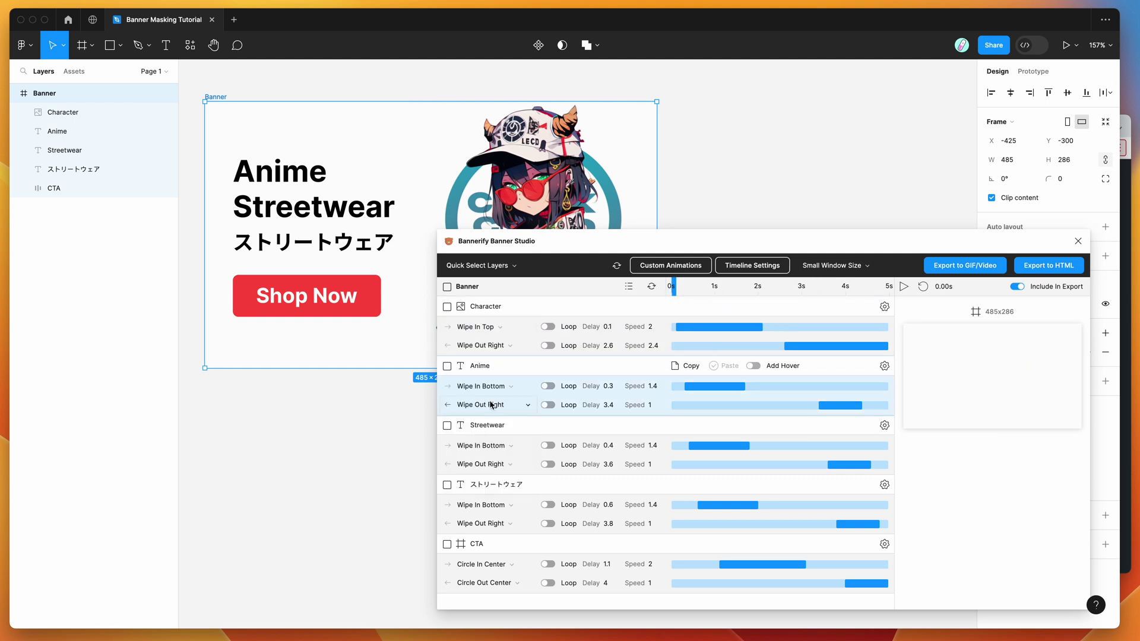
left_click(904, 289)
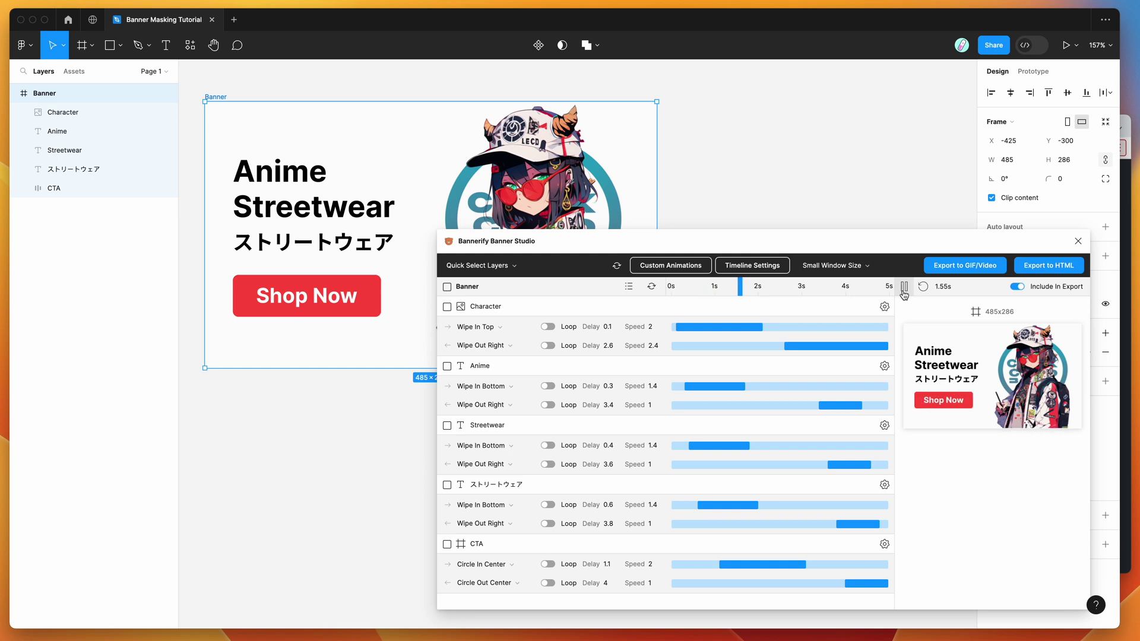
left_click(904, 289)
mouse_move(740, 288)
left_mouse_down()
mouse_move(666, 290)
mouse_move(723, 288)
left_mouse_up()
Step: Change Character's entrance to Wipe In Left and play the preview from 0 s
left_click(506, 327)
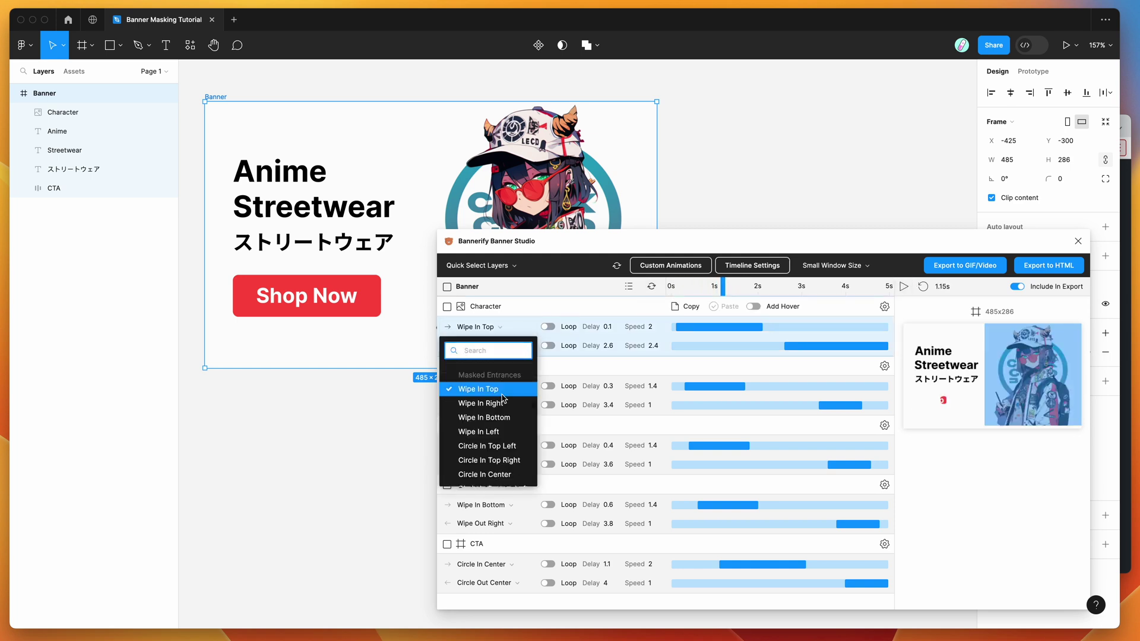
left_click(498, 432)
left_click(671, 289)
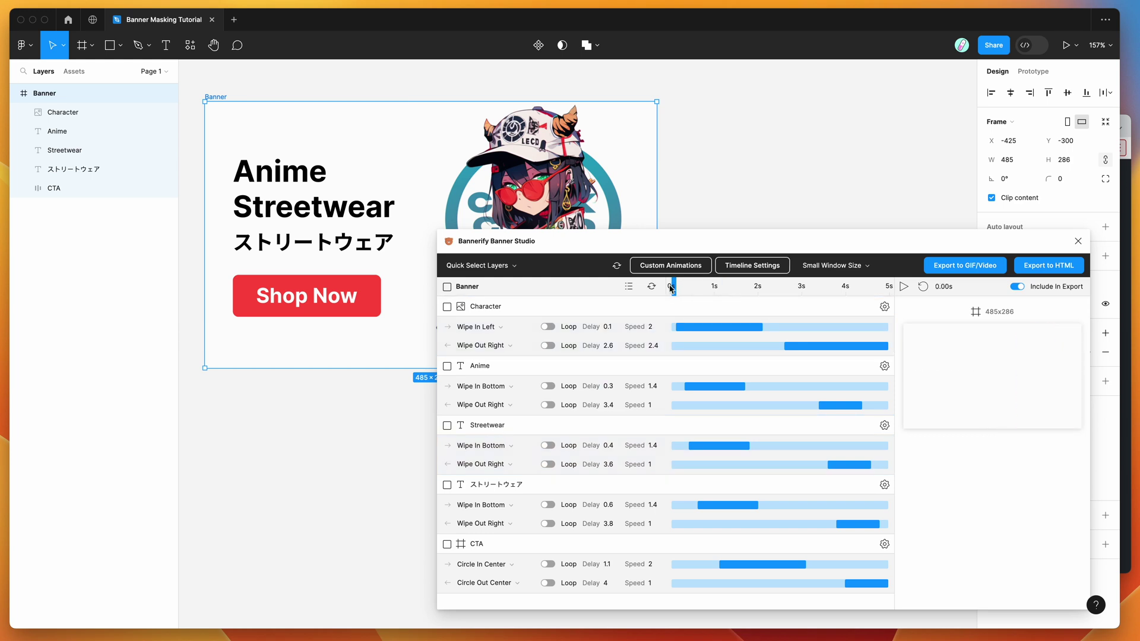
left_click(903, 286)
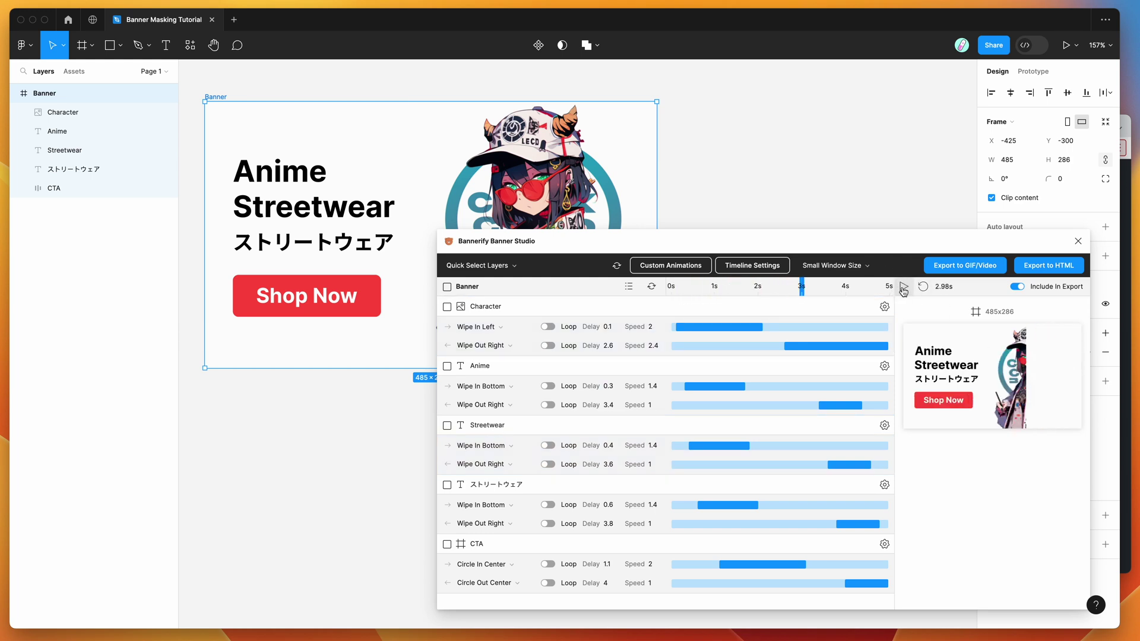
scroll(664, 411, "down", 2)
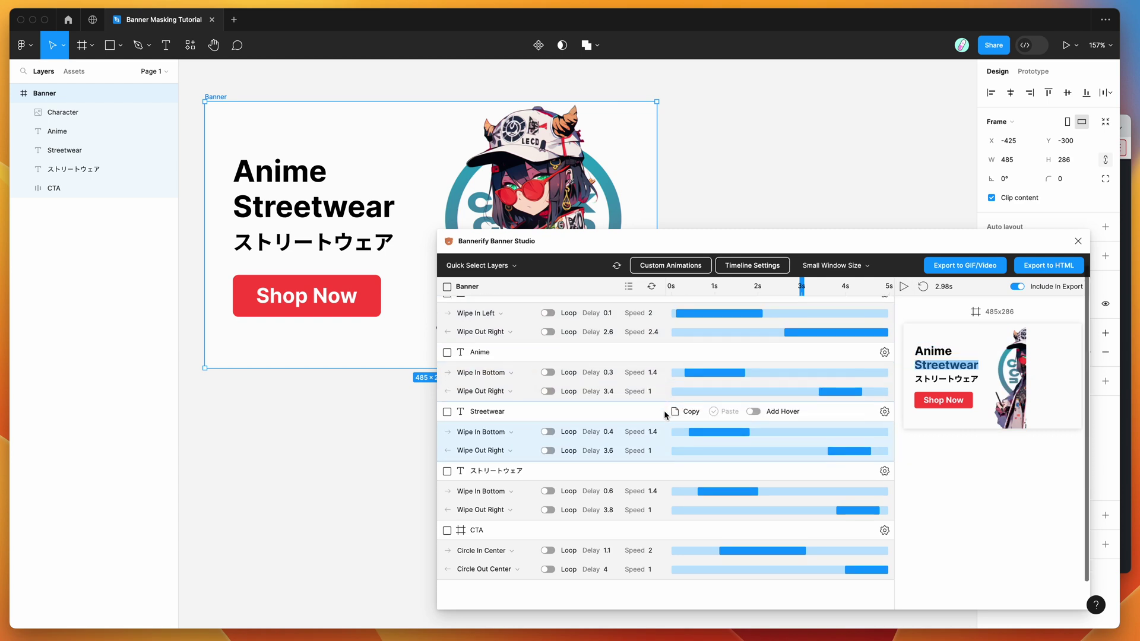
Step: Delay the Streetwear entrance to 0.7 s and the ストリートウェア entrance to 1.3 s
scroll(589, 399, "up", 1)
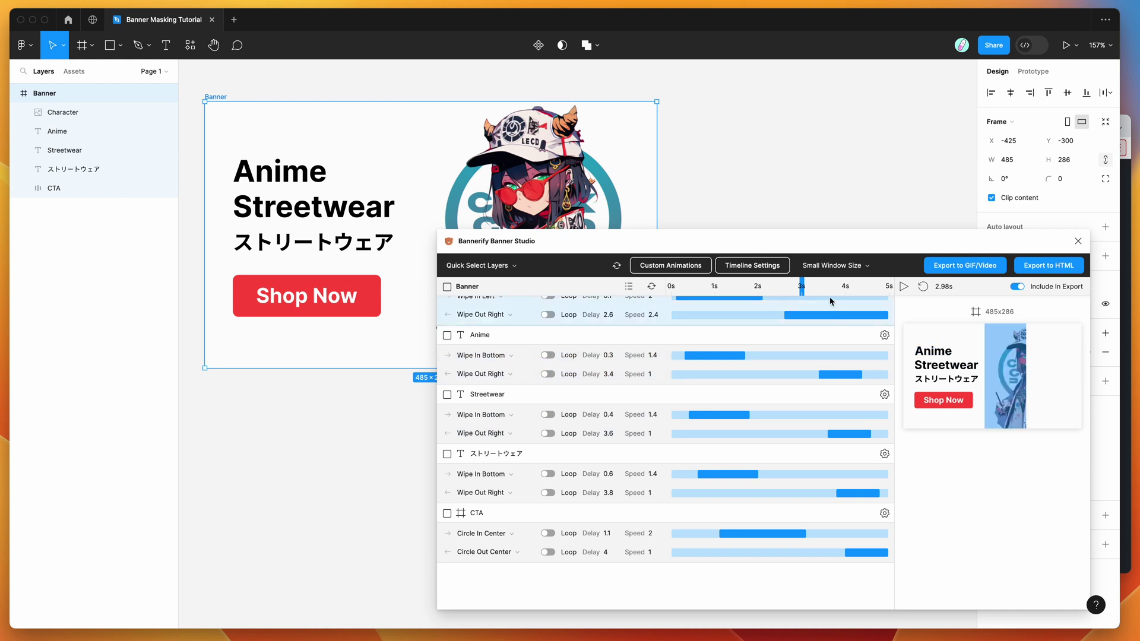
left_click_drag(803, 287, 735, 294)
scroll(755, 415, "down", 1)
mouse_move(756, 429)
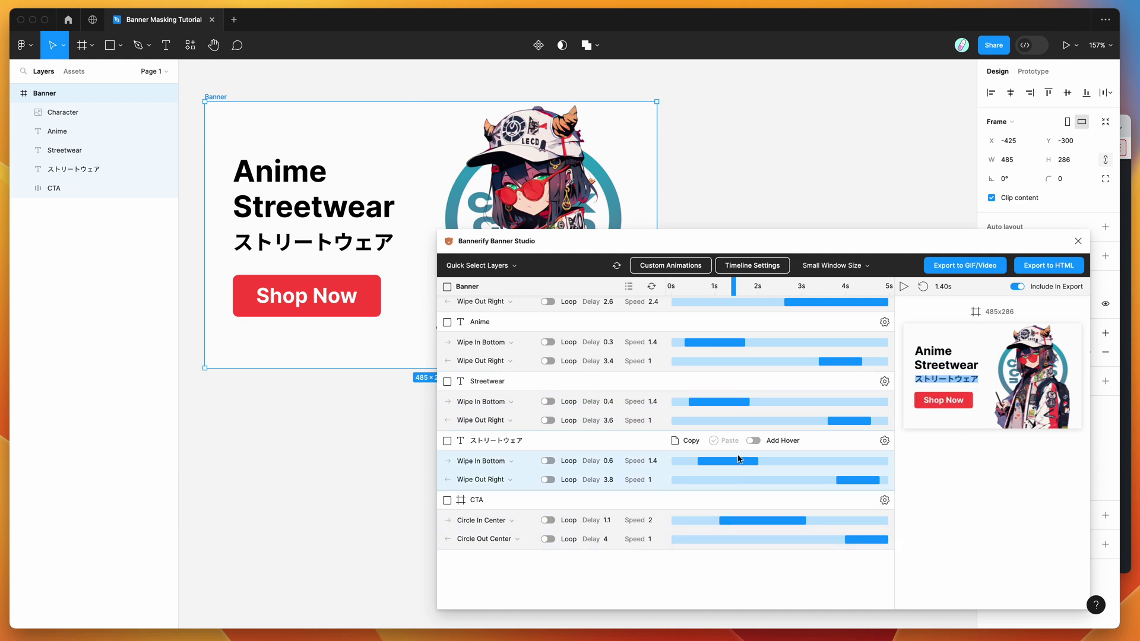
mouse_move(719, 338)
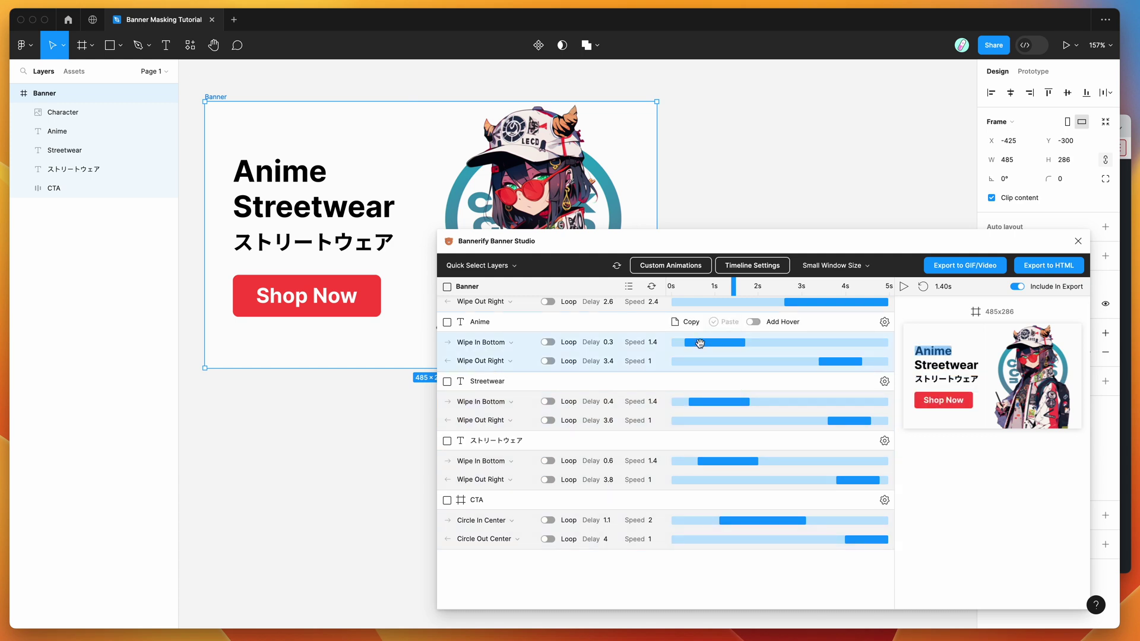
mouse_move(611, 395)
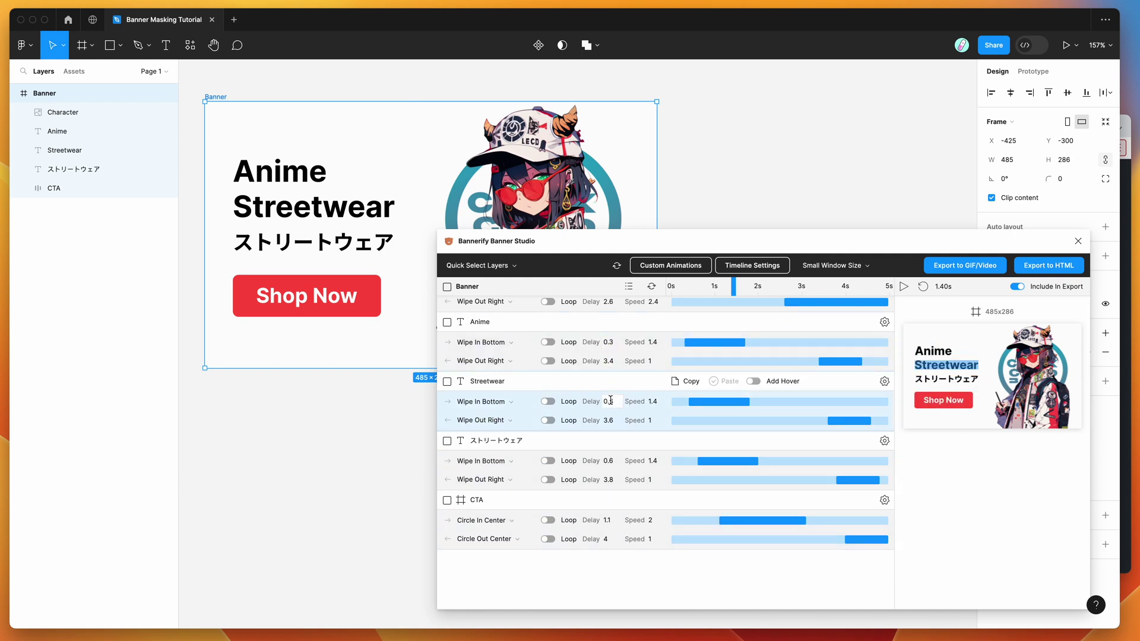
mouse_move(615, 458)
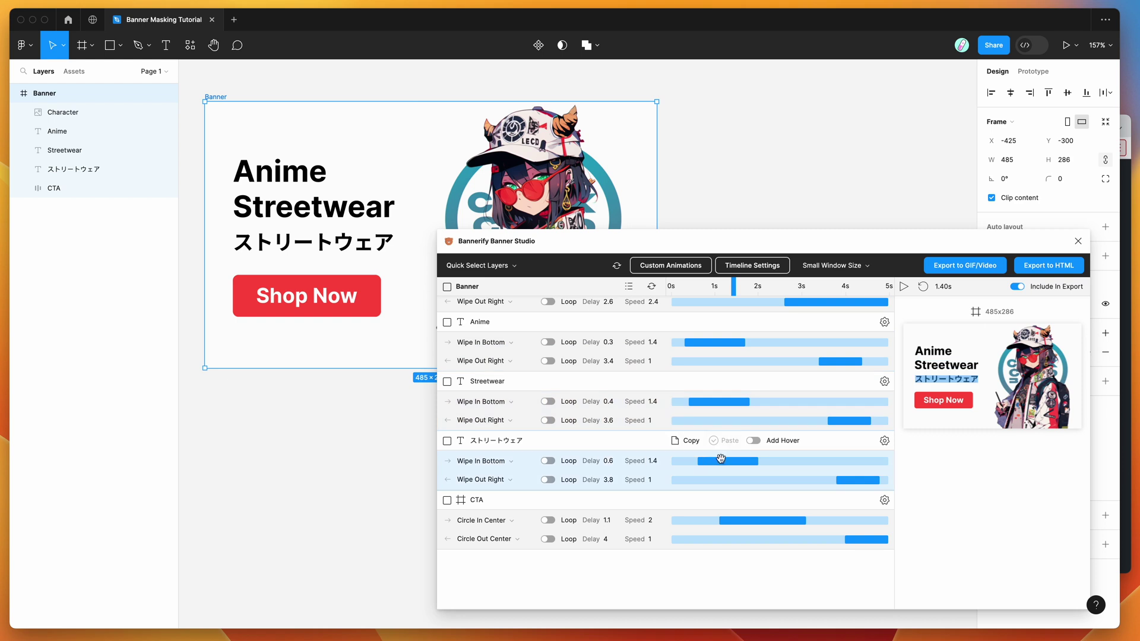
left_click_drag(720, 459, 738, 458)
mouse_move(715, 395)
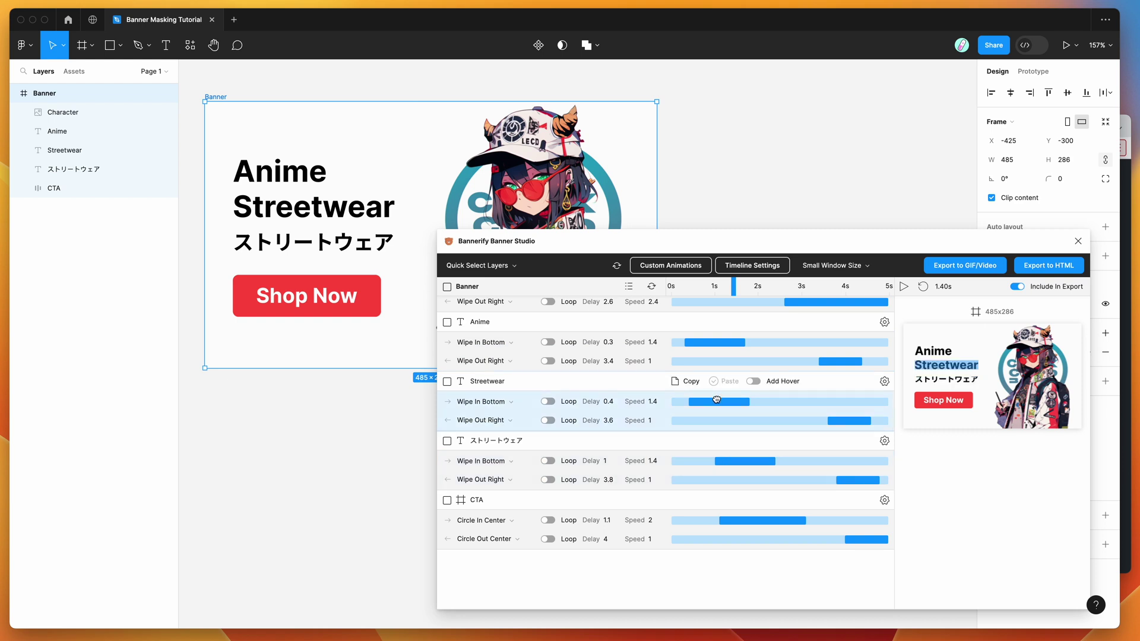
left_click_drag(717, 400, 731, 399)
mouse_move(746, 458)
left_click_drag(748, 458, 761, 458)
Step: Play the staggered banner animation from the start, then rewind it
left_click(653, 287)
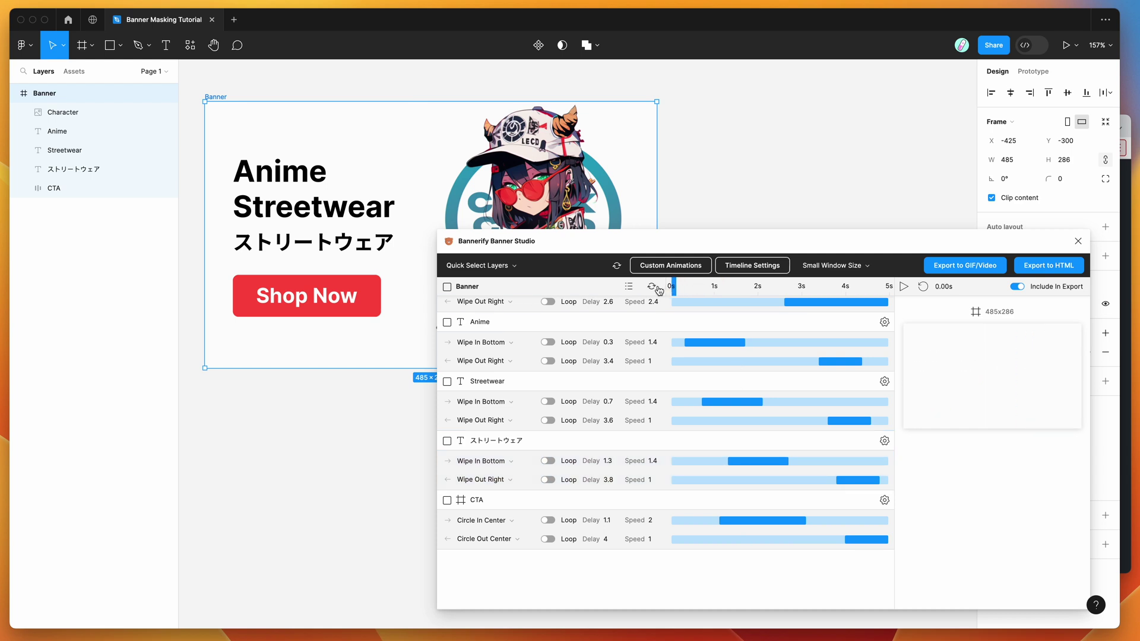
left_click(904, 287)
left_click_drag(875, 287, 771, 287)
left_click_drag(823, 238, 805, 220)
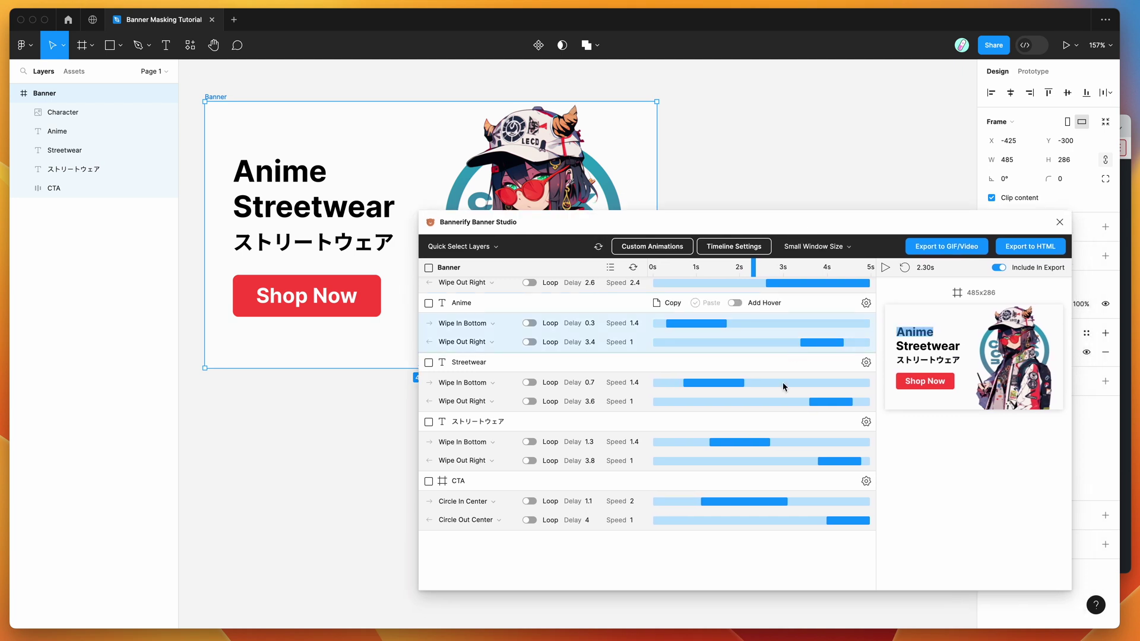
scroll(766, 510, "up", 2)
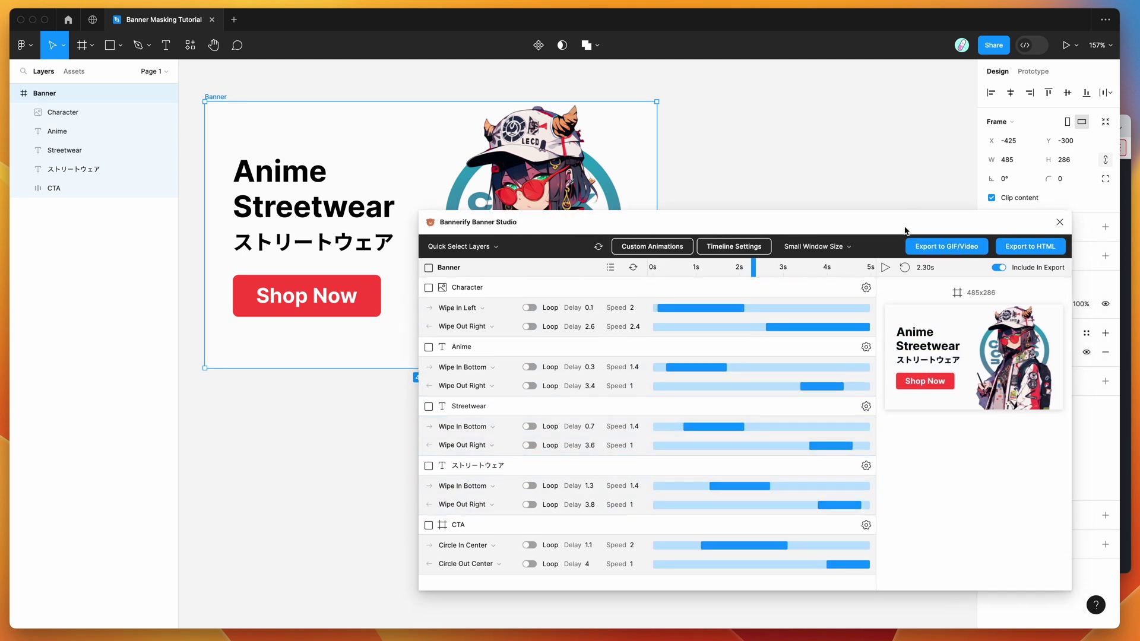
left_click_drag(888, 230, 887, 230)
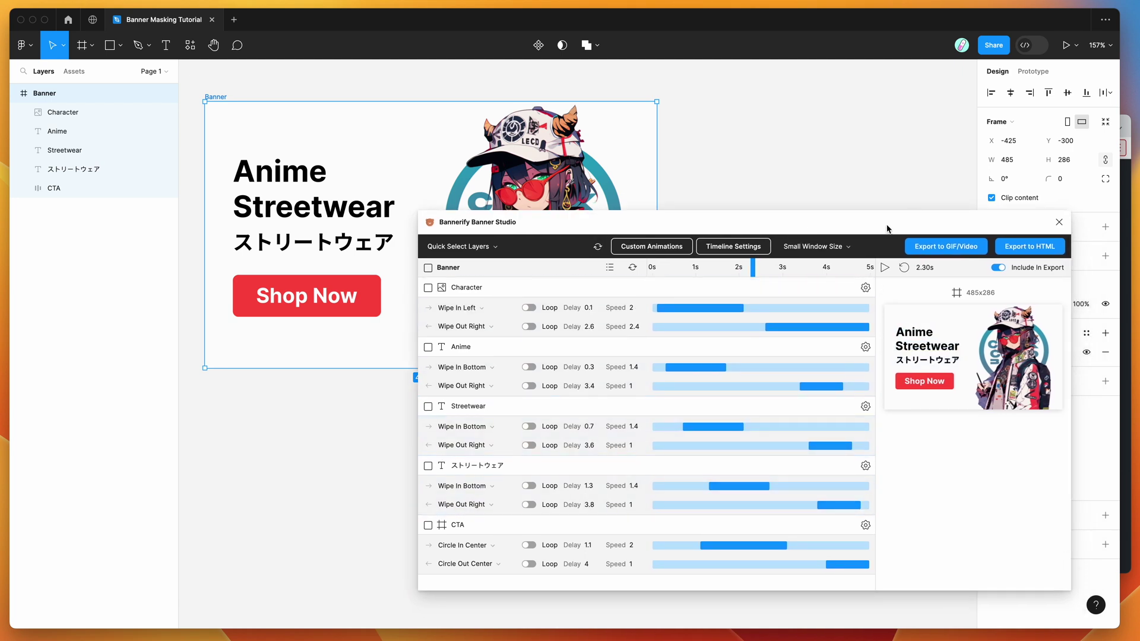
left_click(1022, 250)
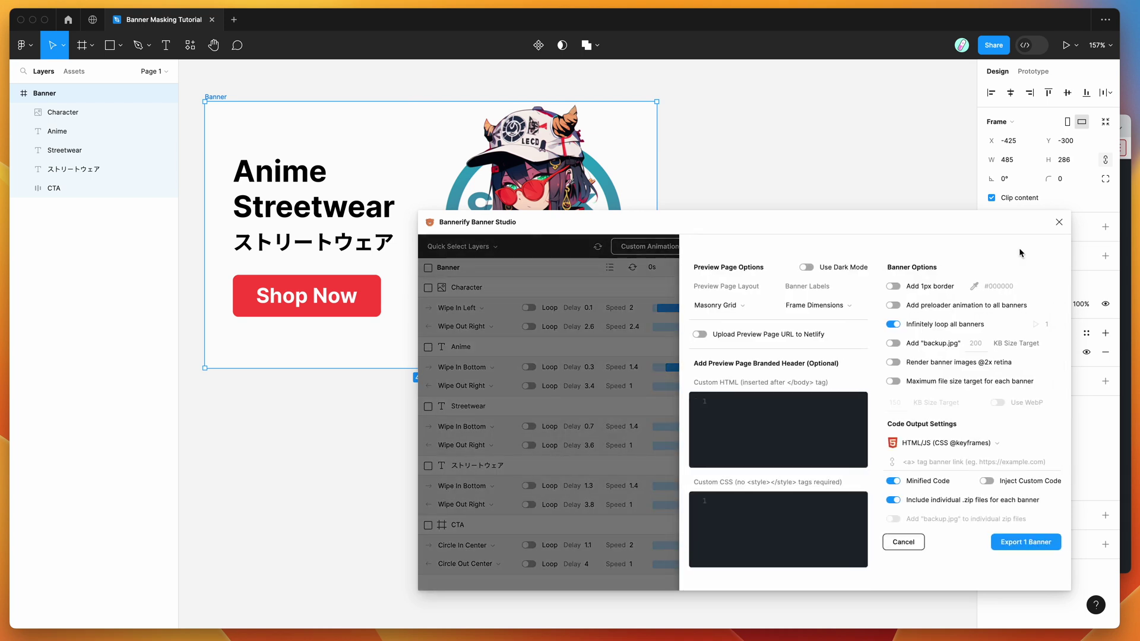
Step: Set the code output format to Google Ads, export the one banner, and download its zip
left_click(924, 449)
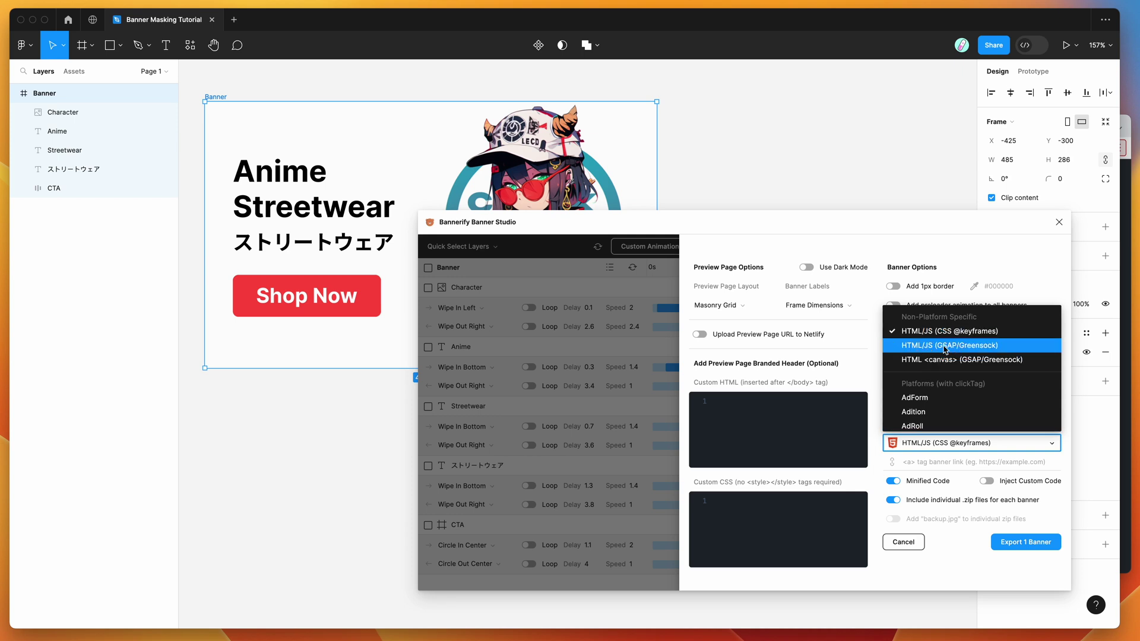
scroll(929, 391, "down", 3)
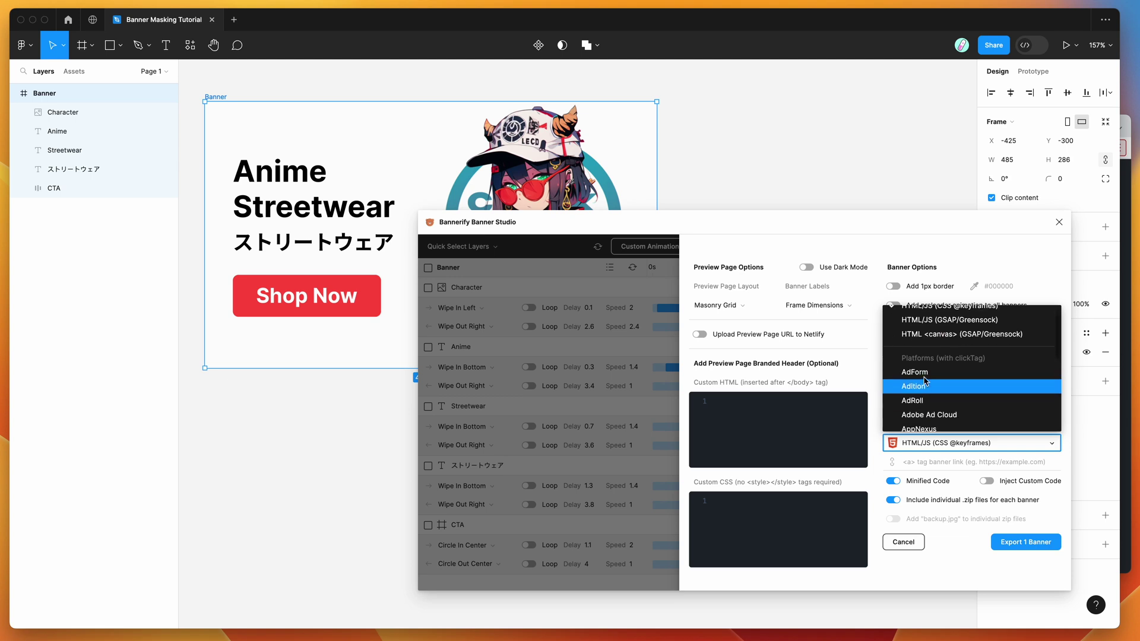
scroll(925, 380, "down", 6)
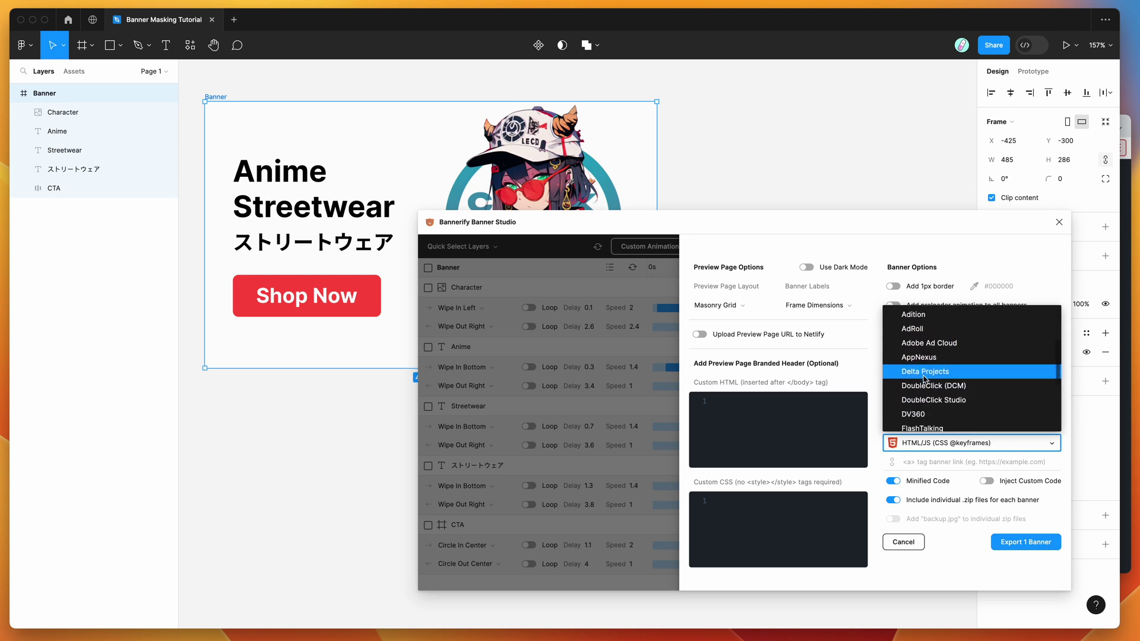
scroll(927, 386, "down", 2)
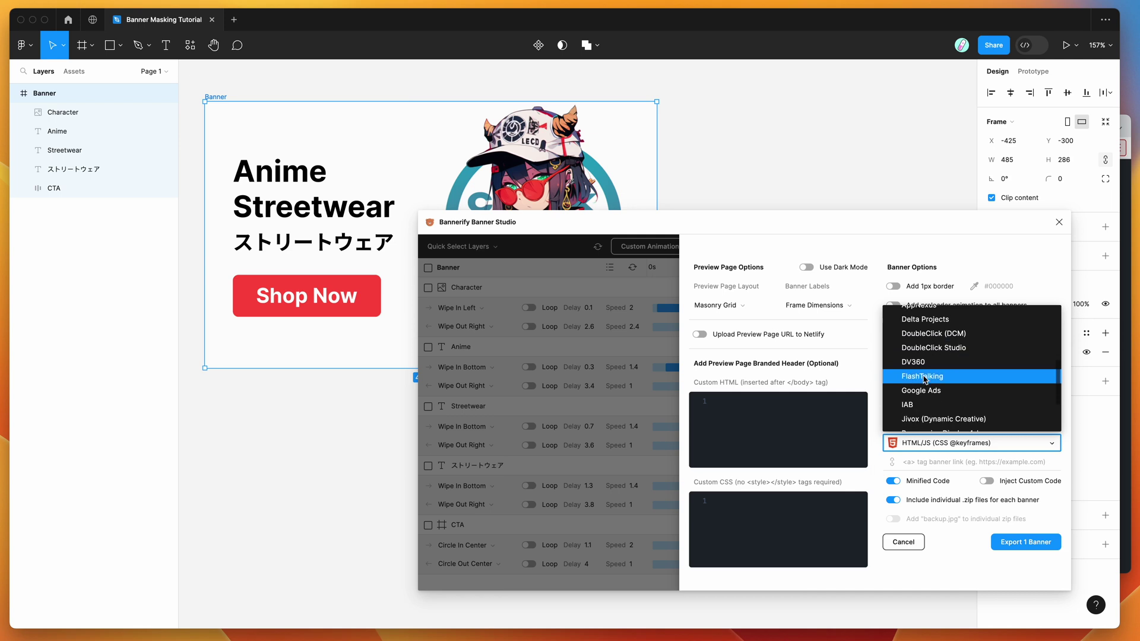
left_click(932, 395)
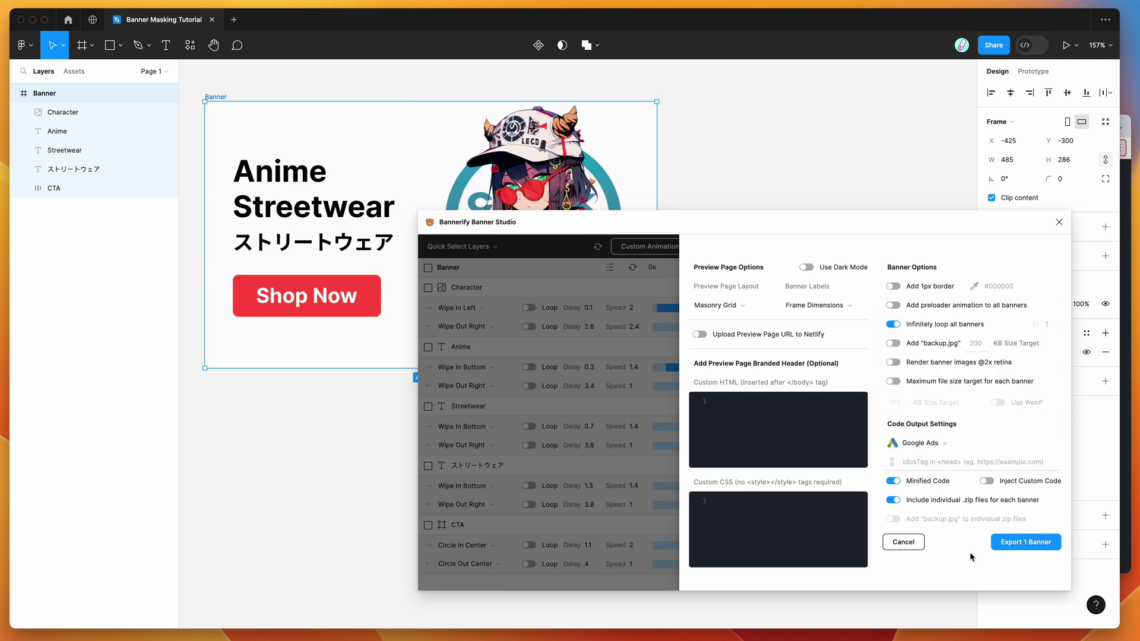
left_click(1023, 544)
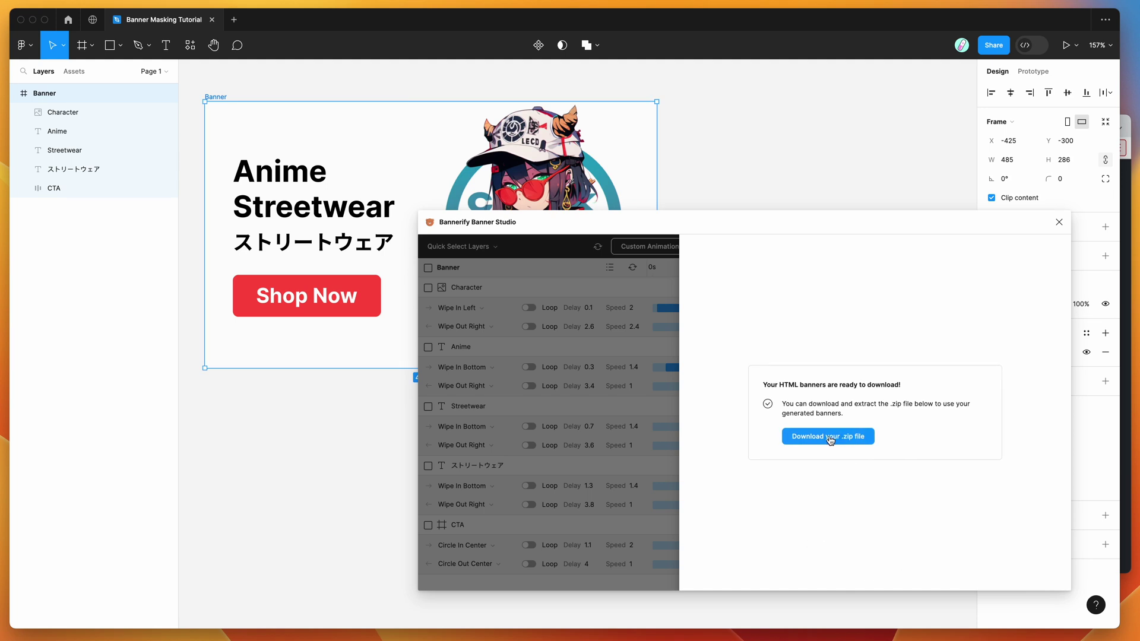
left_click(830, 441)
Step: Save the banner zip, then select index.html in the Finder folder and shift the window right
left_click(778, 436)
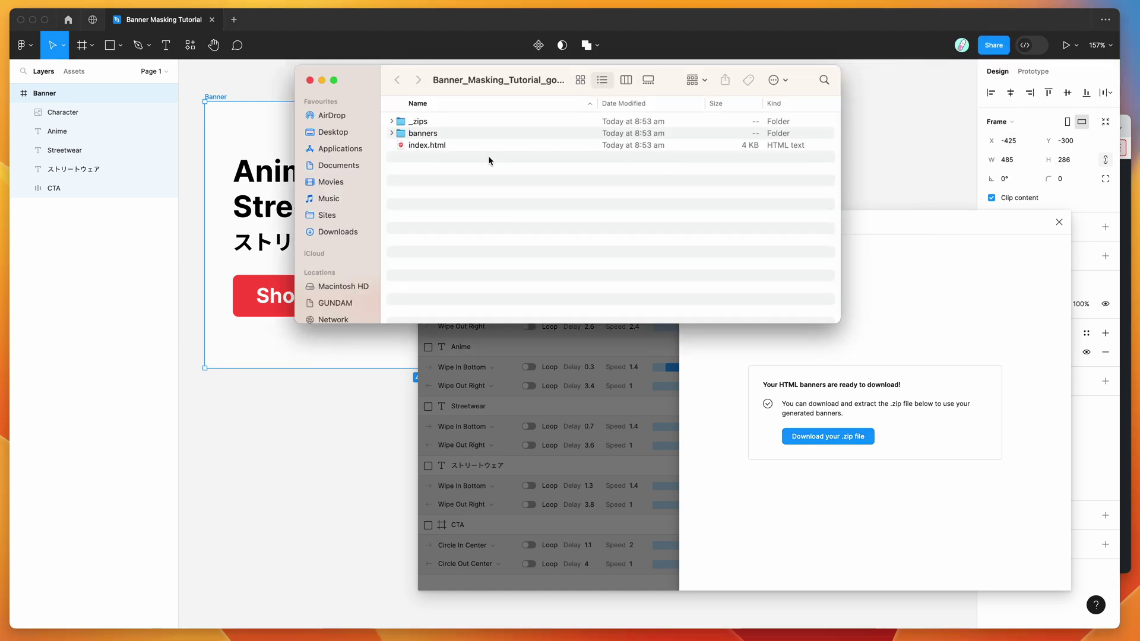
left_click(461, 146)
left_click_drag(499, 86, 1059, 64)
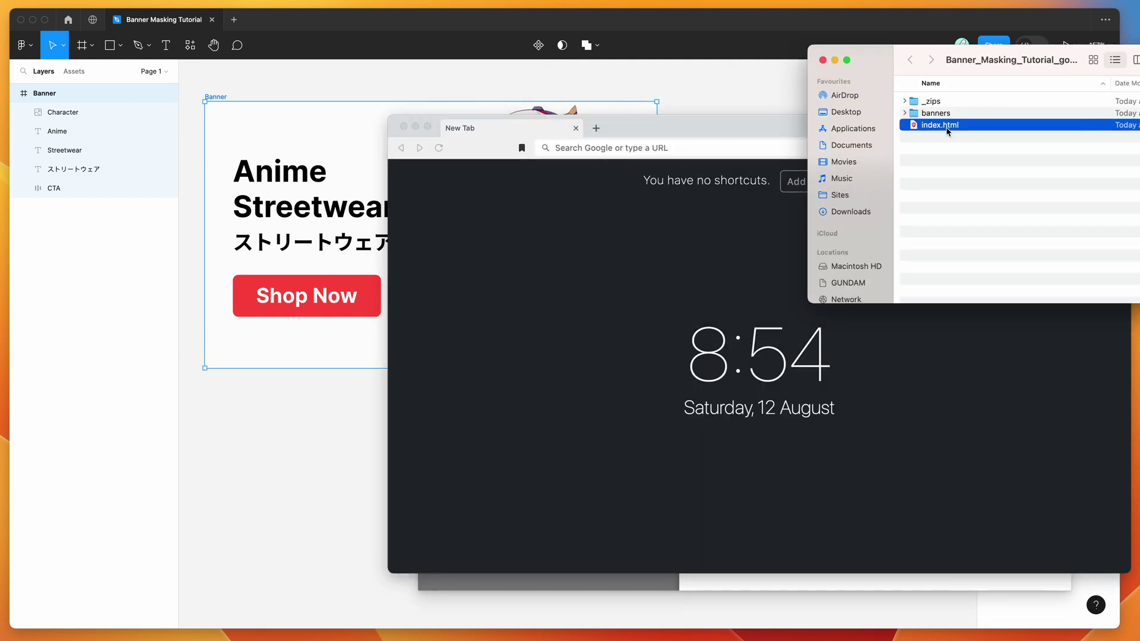
Step: Open index.html in a new Brave tab to preview it, then return to Figma
left_click_drag(948, 131, 701, 244)
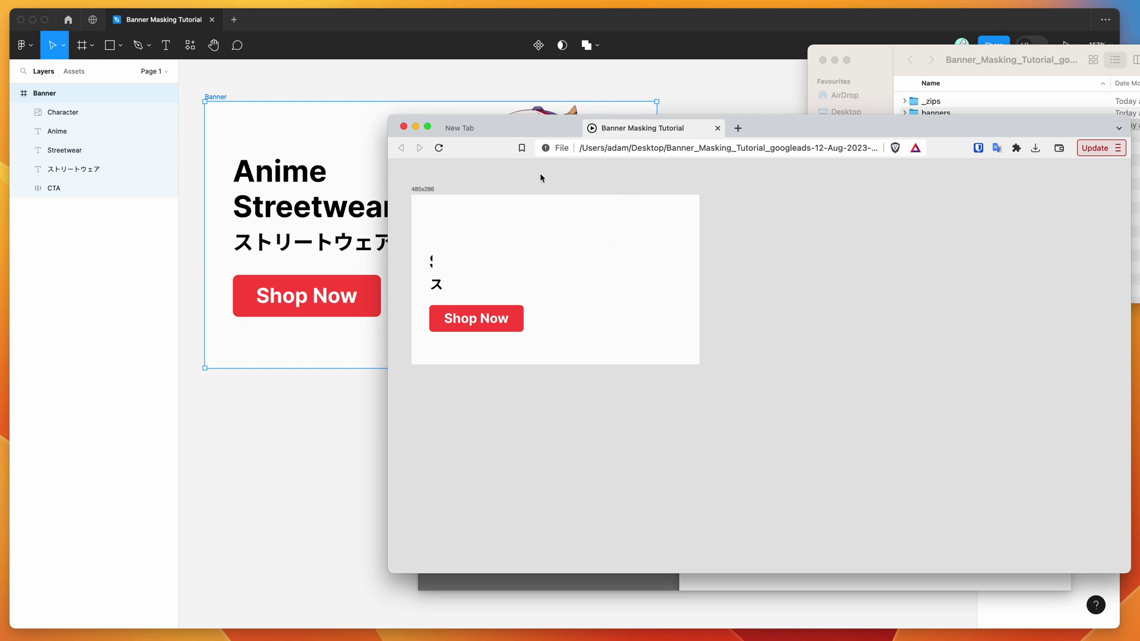
left_click(540, 78)
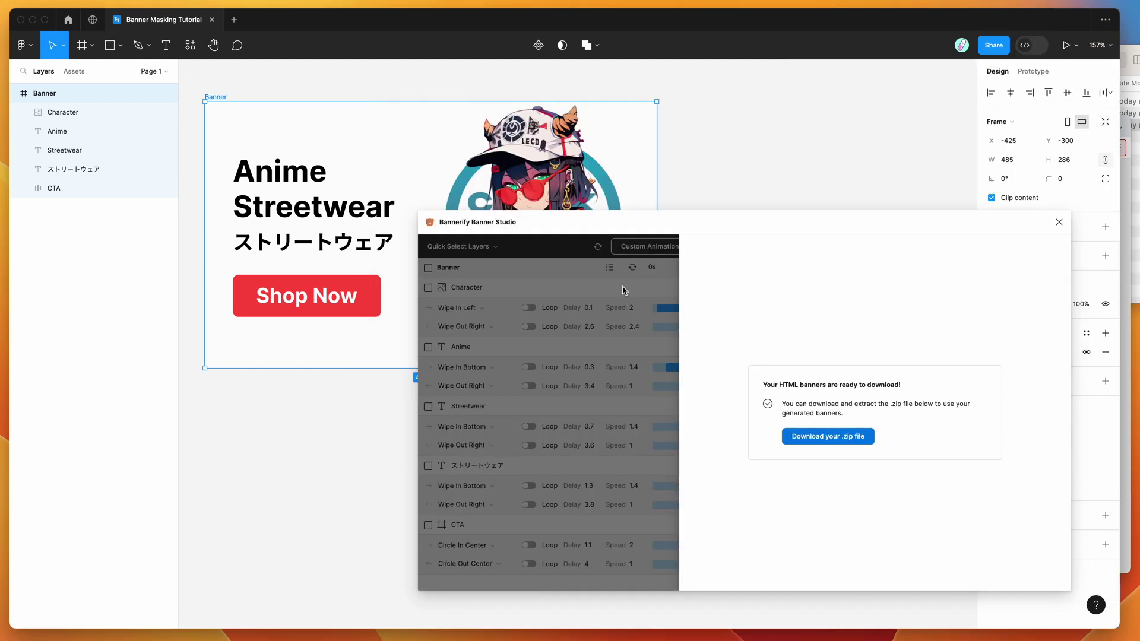
Step: Dismiss the banners-ready message and export the banner as a WebM video from Bannerify
left_click(623, 290)
left_click(928, 248)
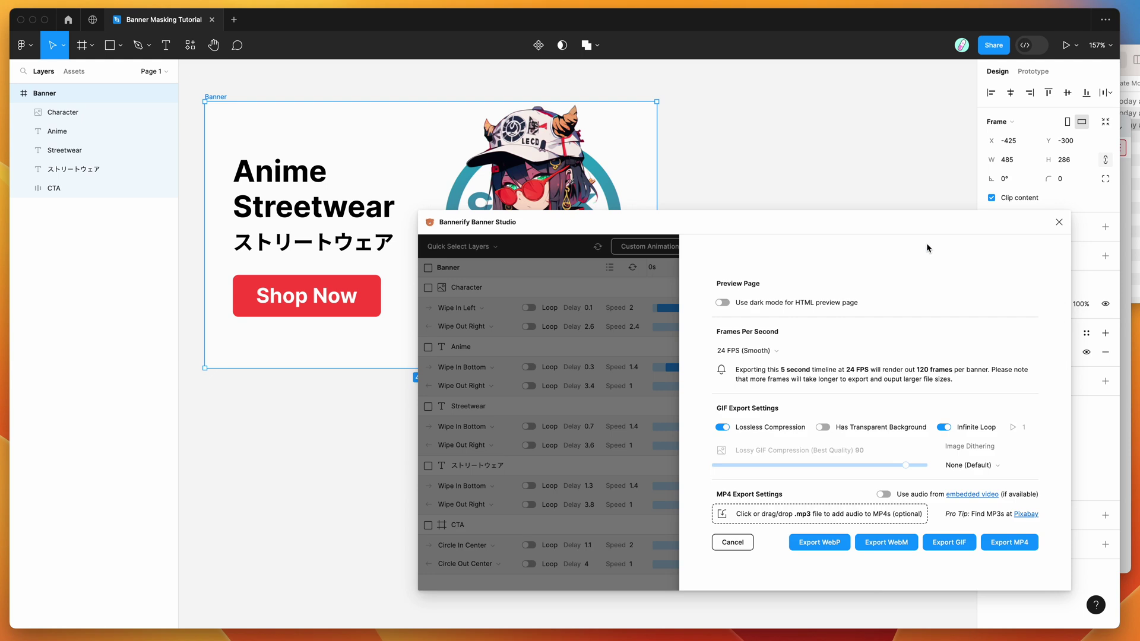
left_click(650, 341)
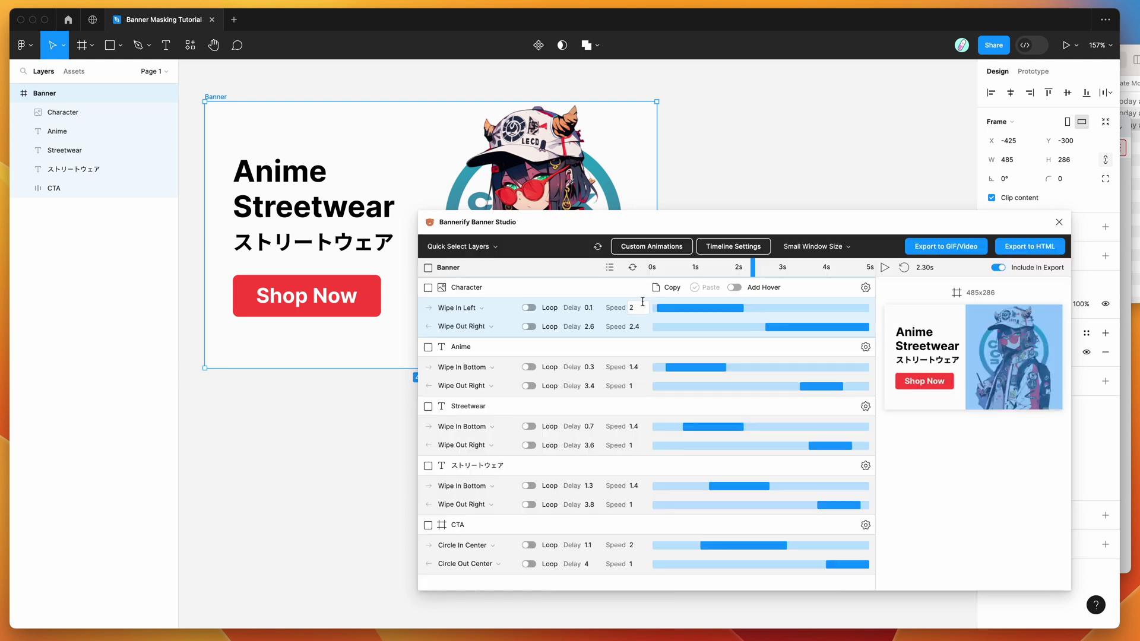
left_click(938, 251)
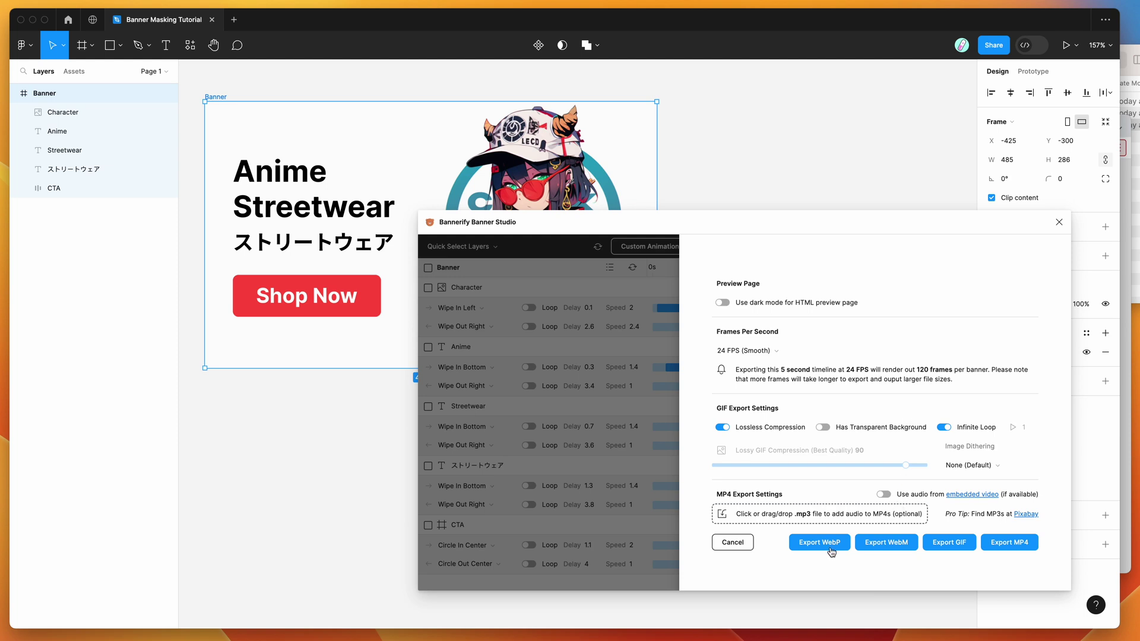
left_click(882, 543)
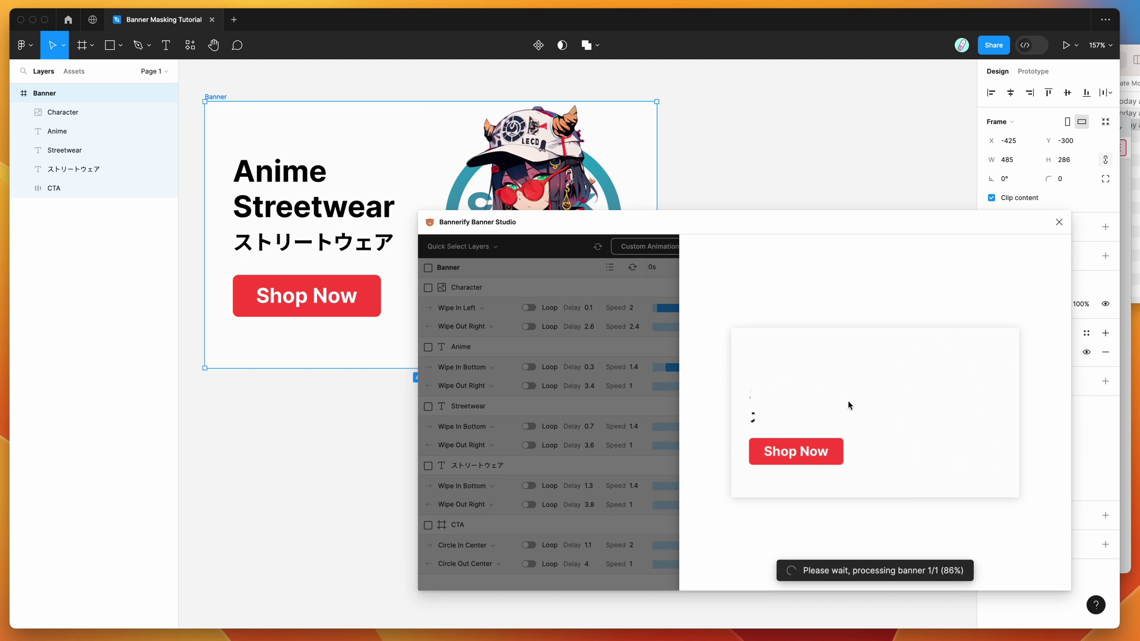
Step: Download and save the WebM export zip, then start a GIF export
left_click(842, 437)
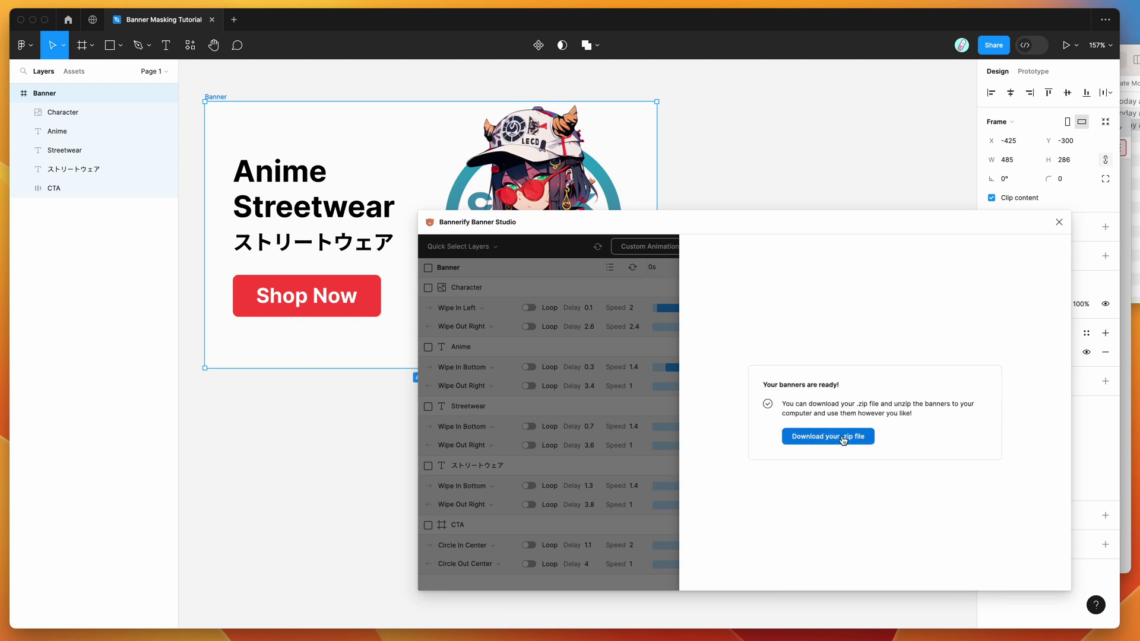
left_click(770, 434)
left_click(973, 243)
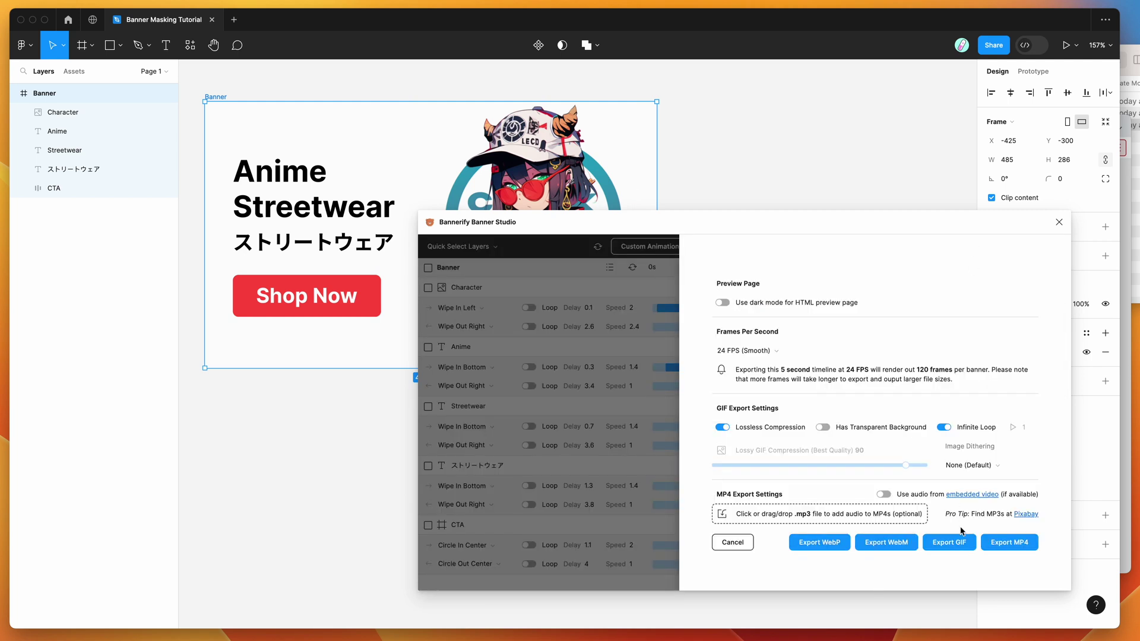
left_click(949, 542)
Step: Open the WebM export folder's index.html from the Desktop in the browser
left_click(909, 125)
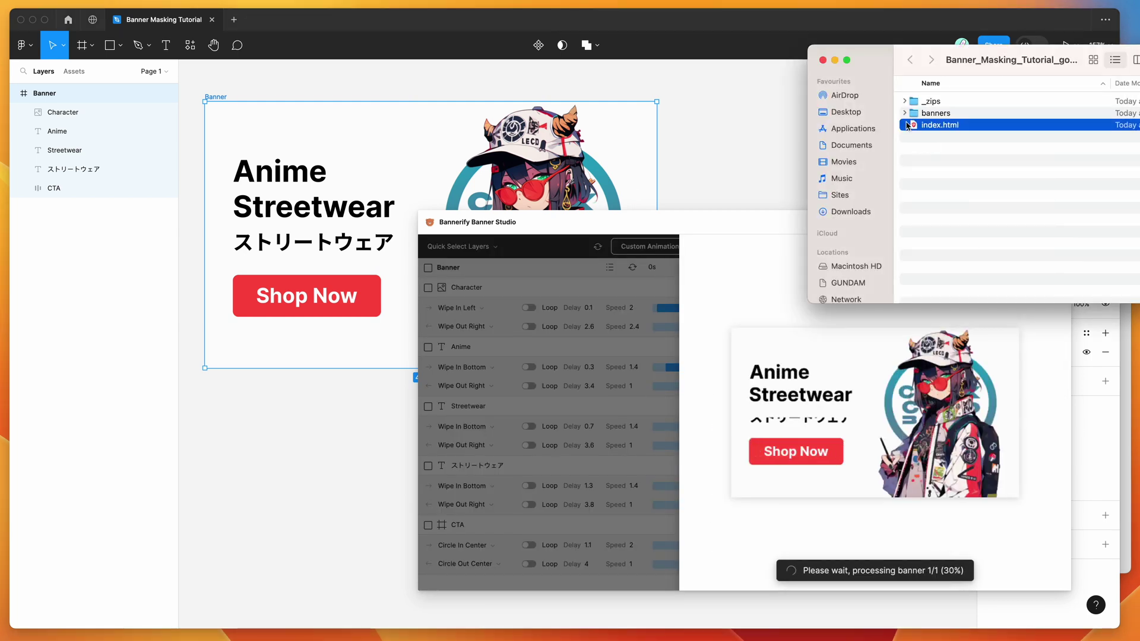
left_click(846, 112)
left_click(958, 102)
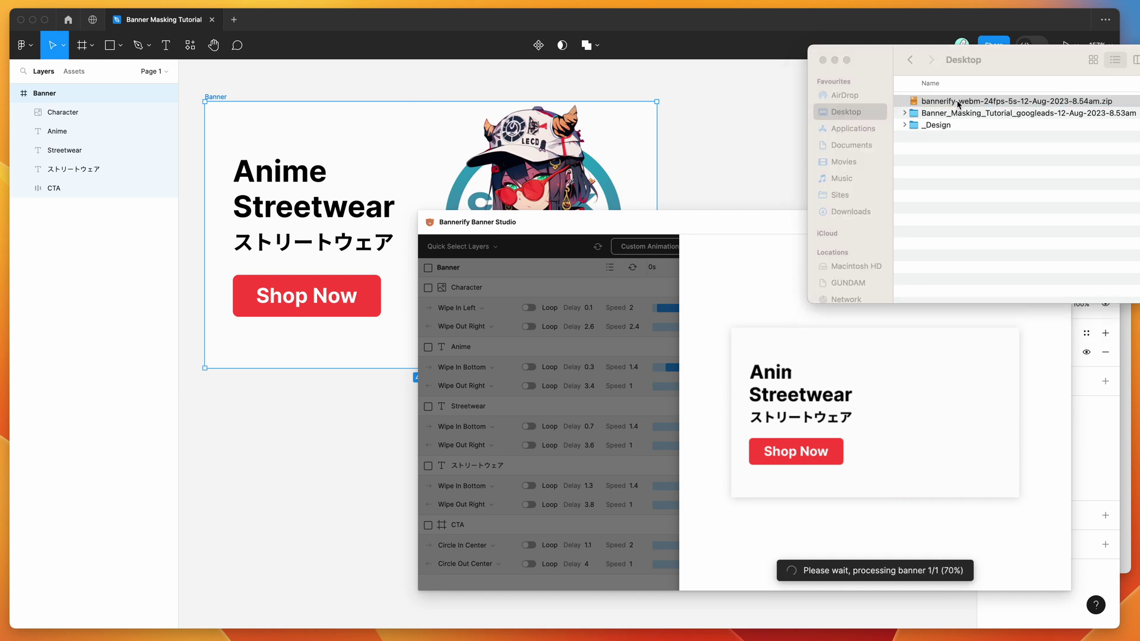
double_click(958, 102)
left_click(959, 104)
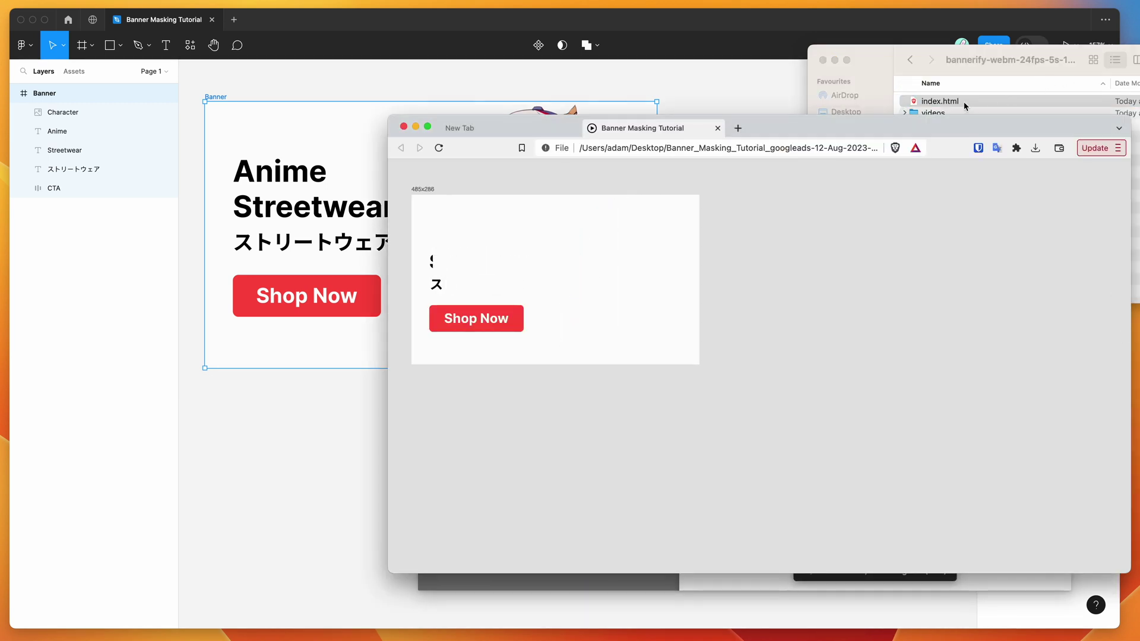
double_click(964, 101)
Step: Download the GIF export zip from Bannerify and save it to the Desktop
key("super+Tab")
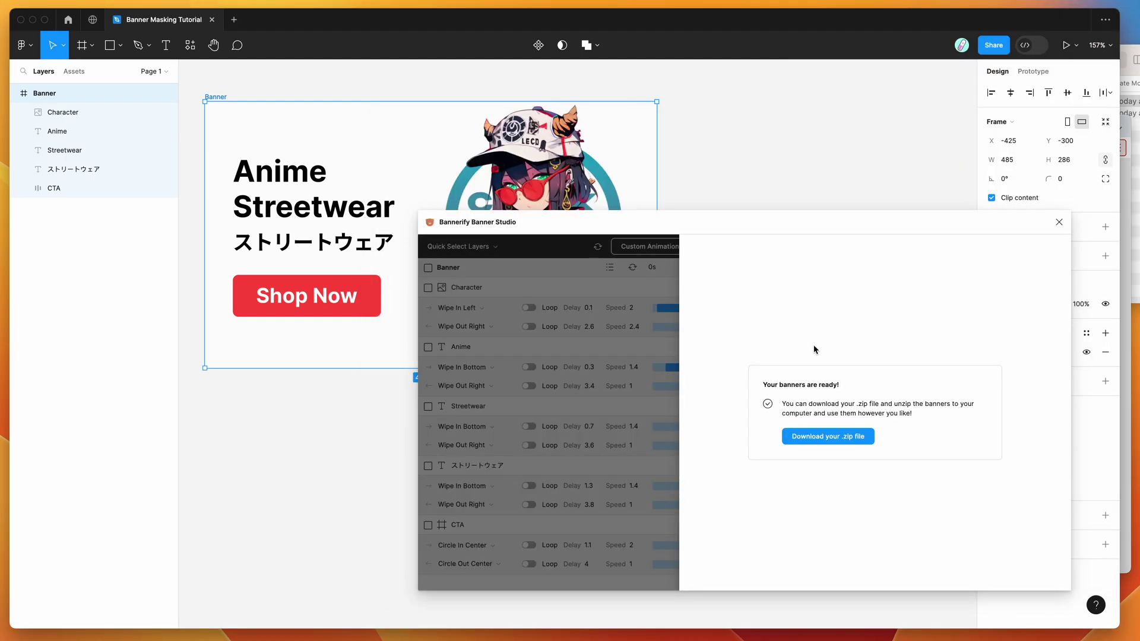
left_click(824, 437)
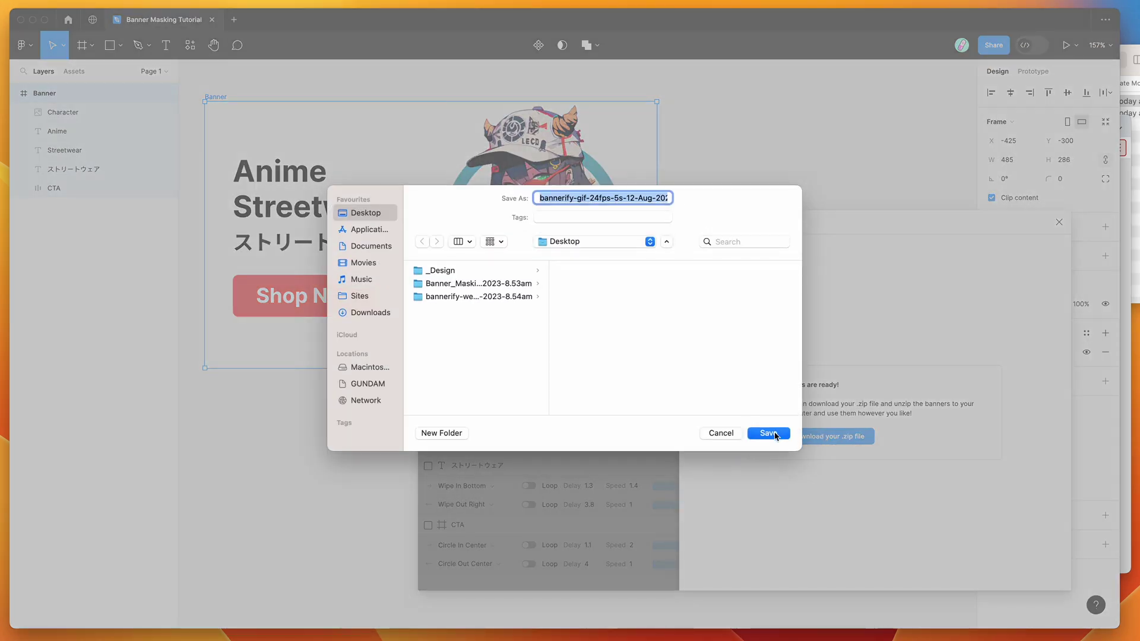
left_click(769, 433)
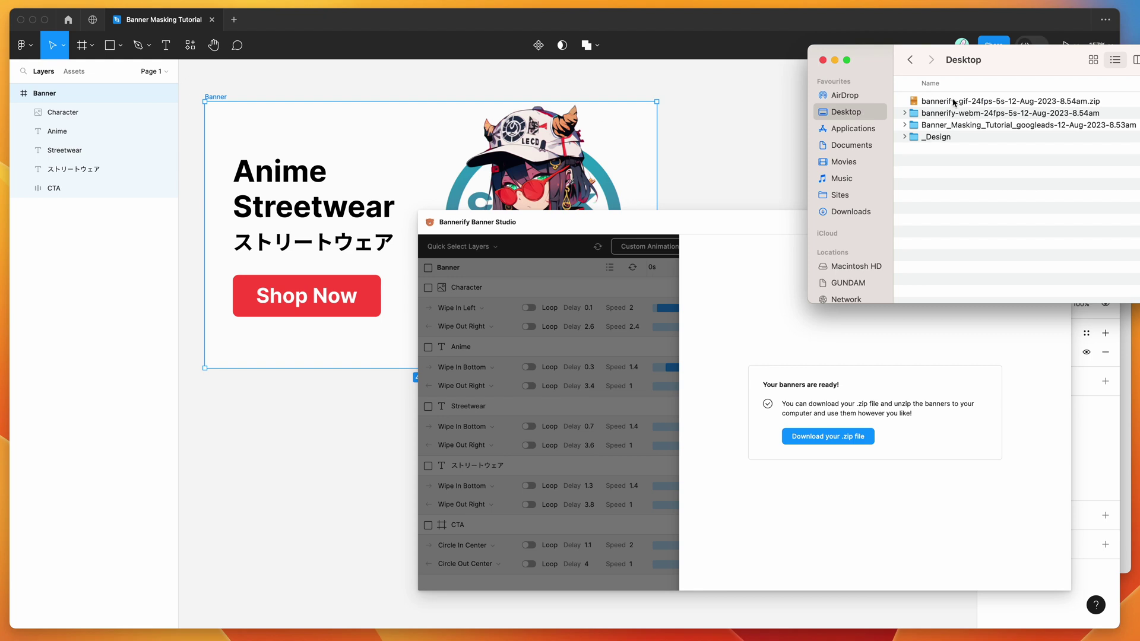
Step: Unzip the GIF export and open its index.html in a new browser tab
double_click(953, 102)
double_click(953, 102)
left_click(953, 113)
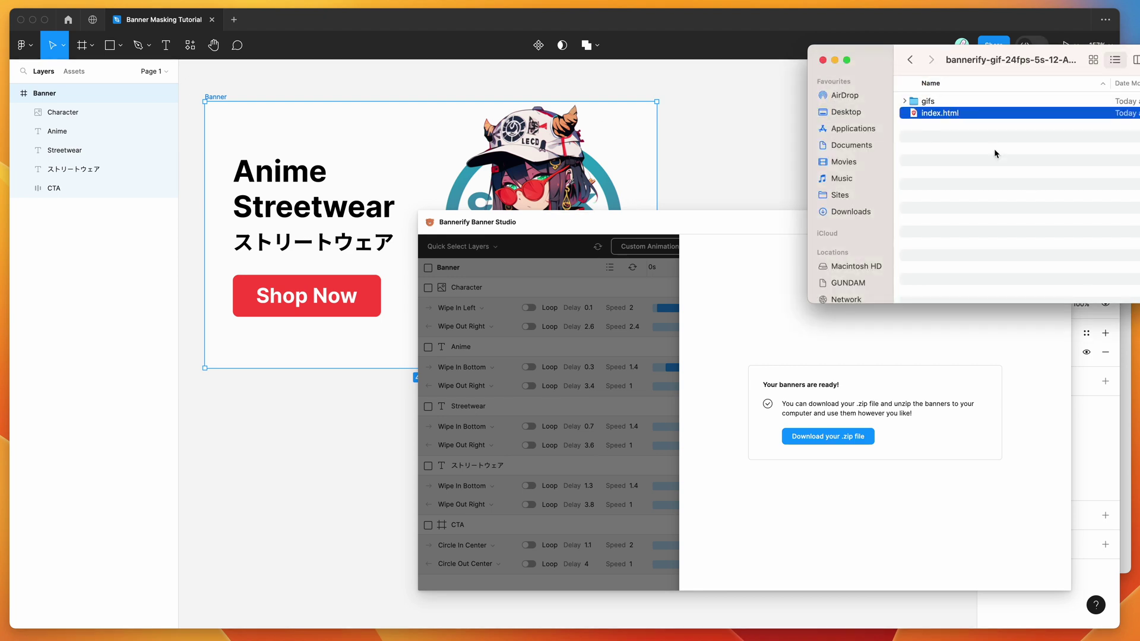
double_click(953, 113)
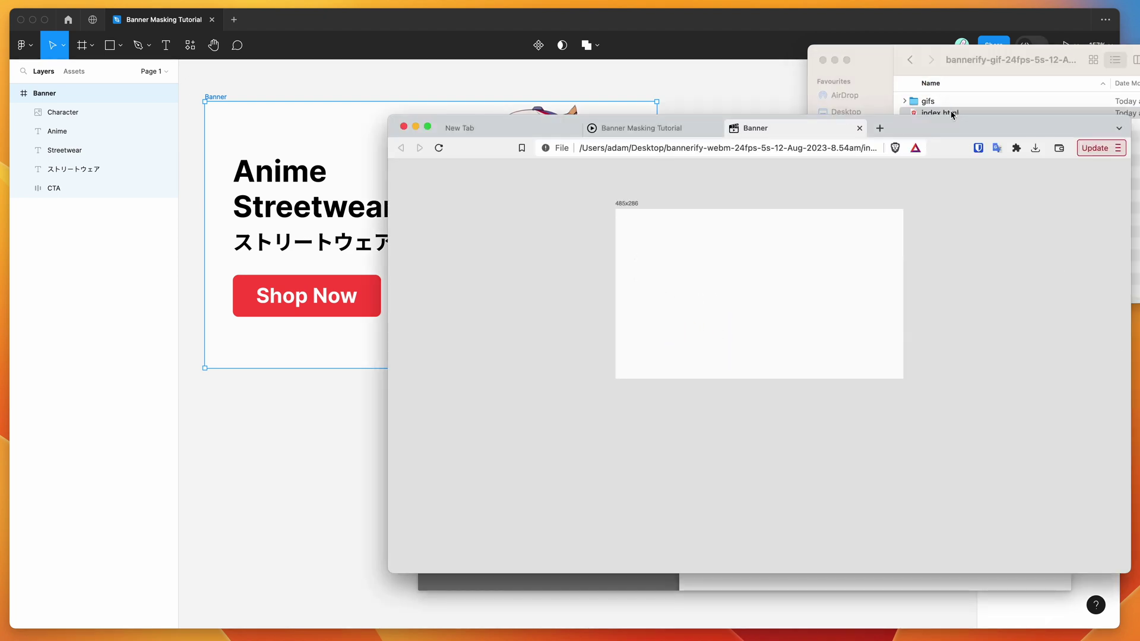
left_click_drag(952, 114, 985, 244)
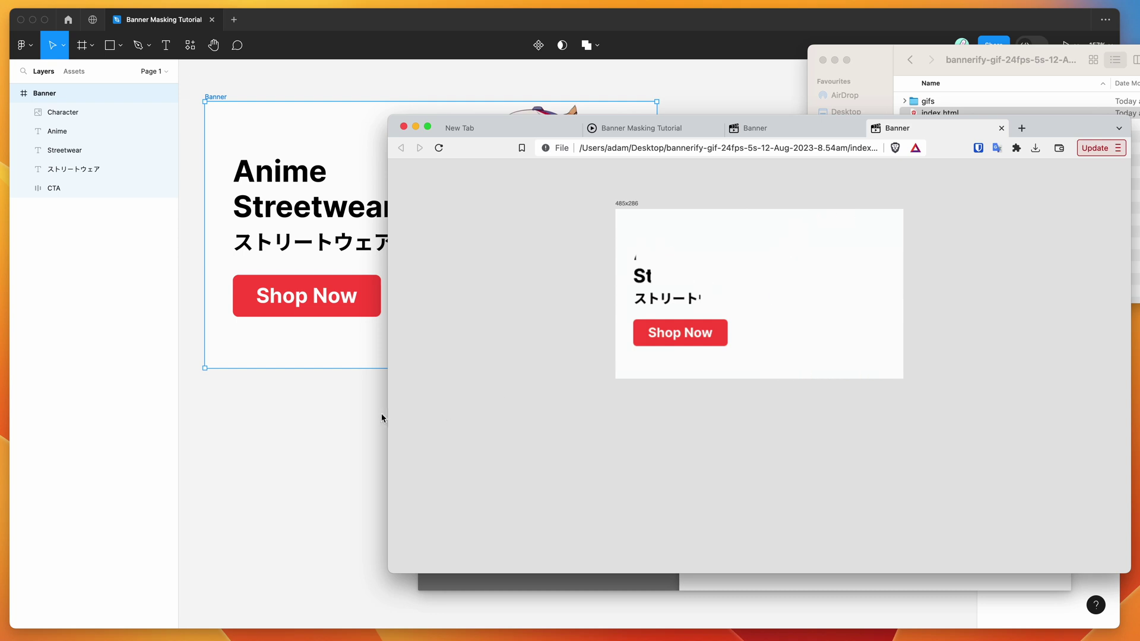
Step: After watching the GIF banner preview in Brave, return to Figma
left_click(340, 421)
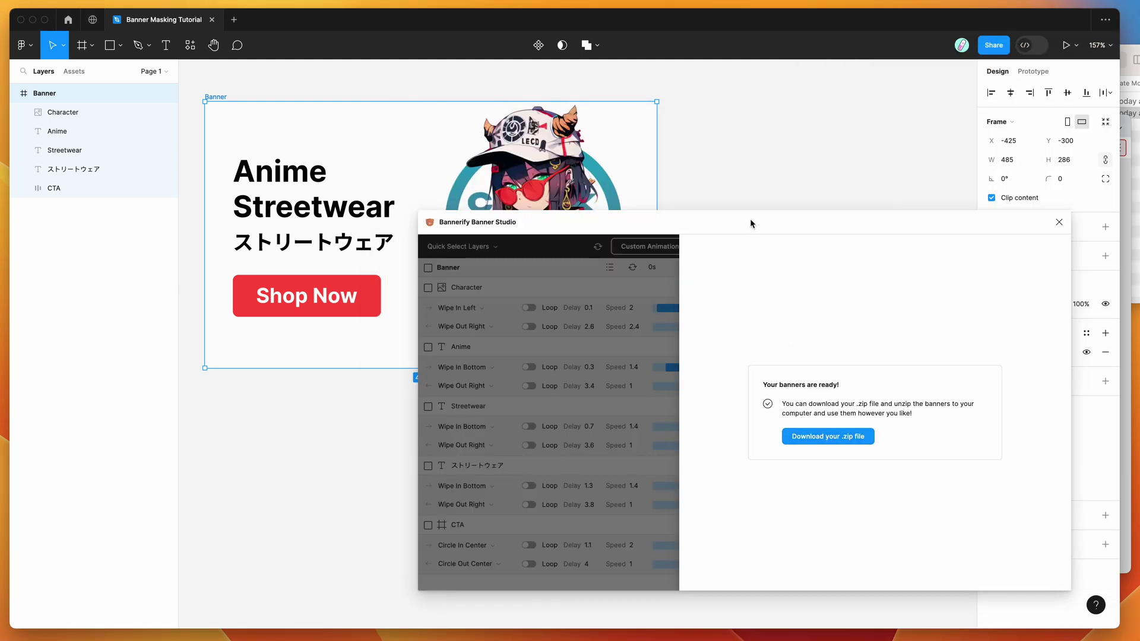
Step: Move the Bannerify Banner Studio dialog up and to the left
left_click_drag(750, 219, 647, 193)
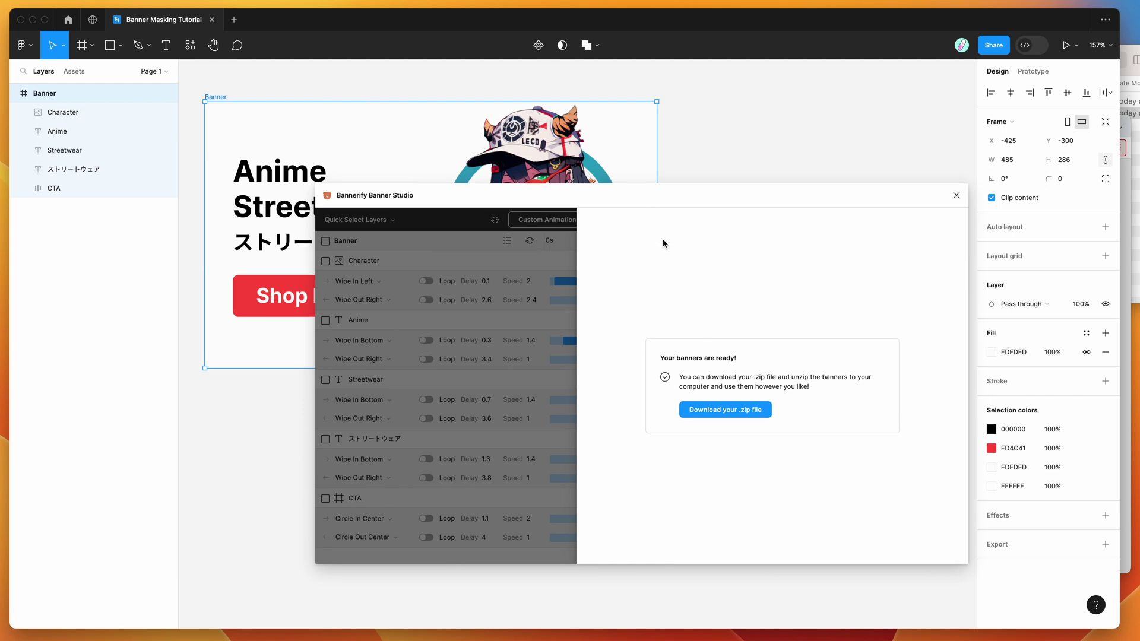